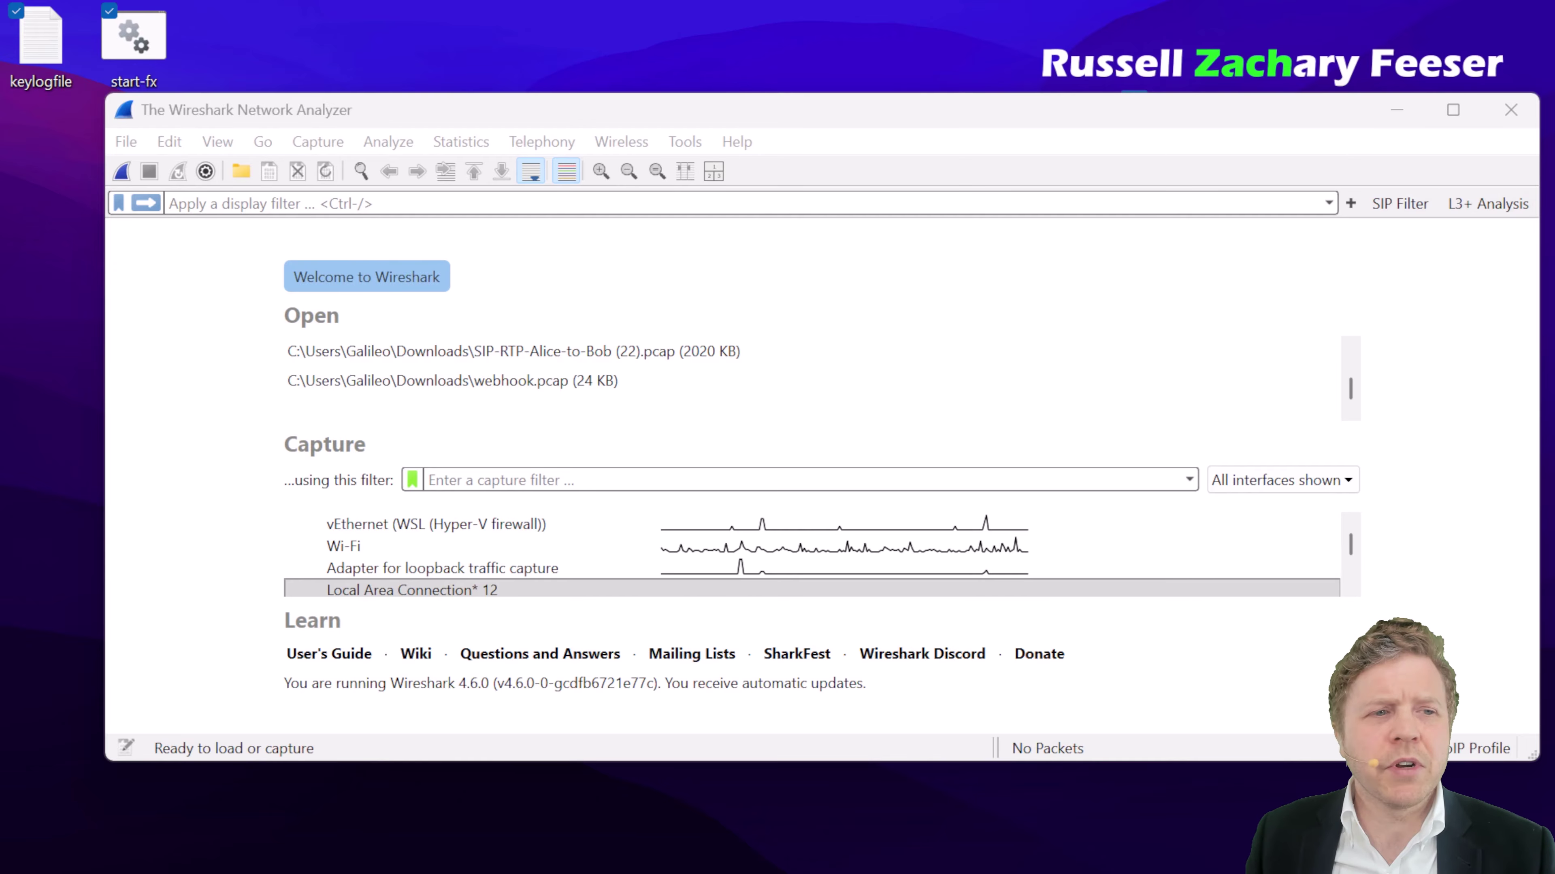
Enter the display filter "http or http2 or http3" from the filter suggestions.
{"action": "left_click", "coordinate": [491, 203]}
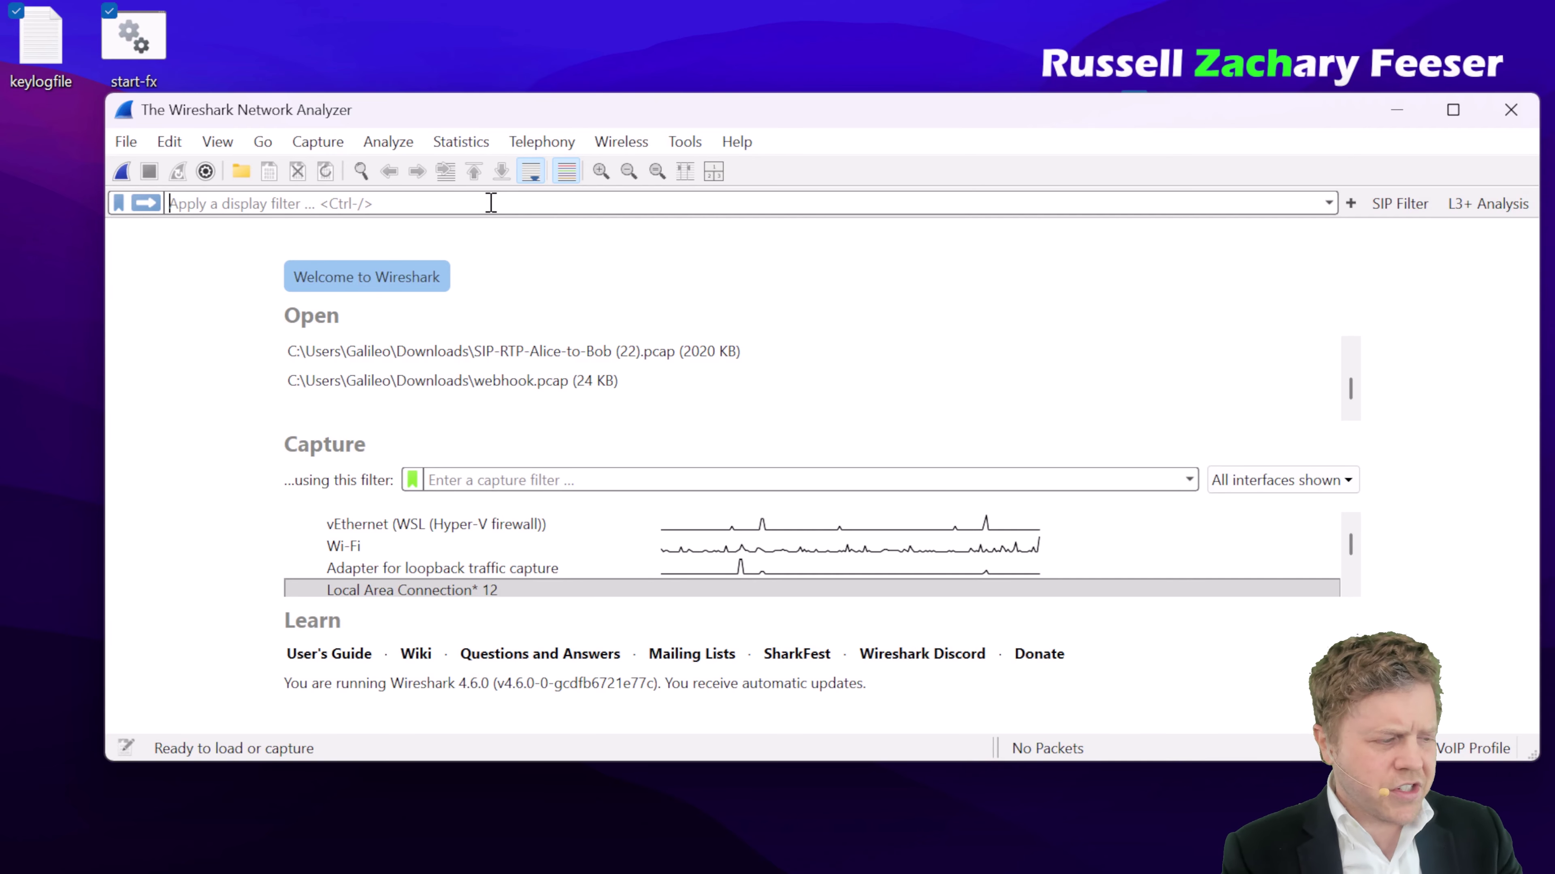
{"action": "type", "text": "http"}
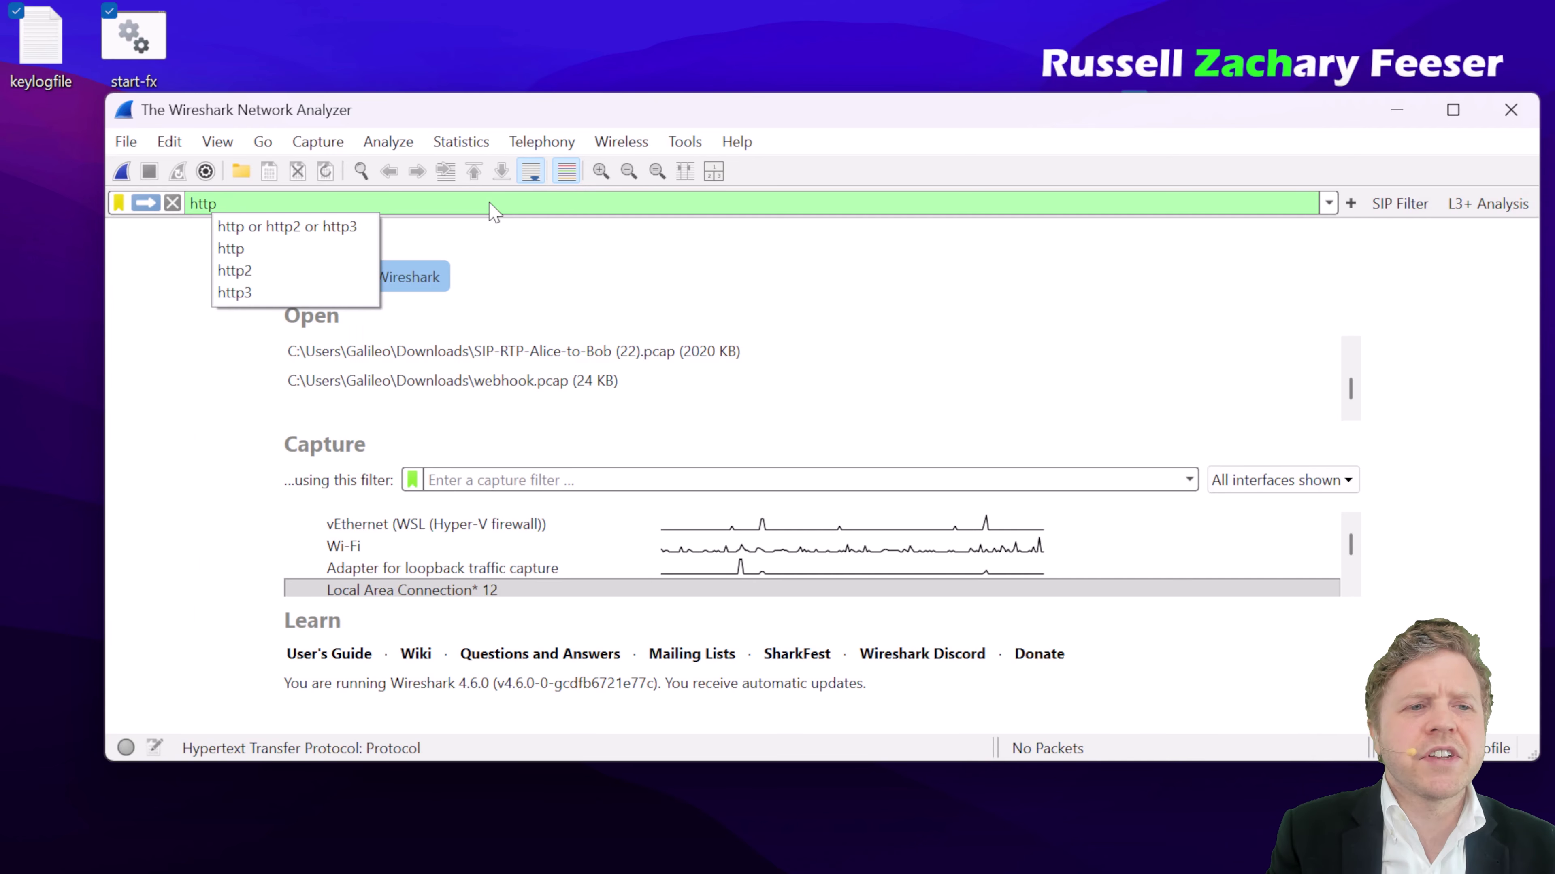
{"action": "key", "text": "Down"}
{"action": "key", "text": "Return"}
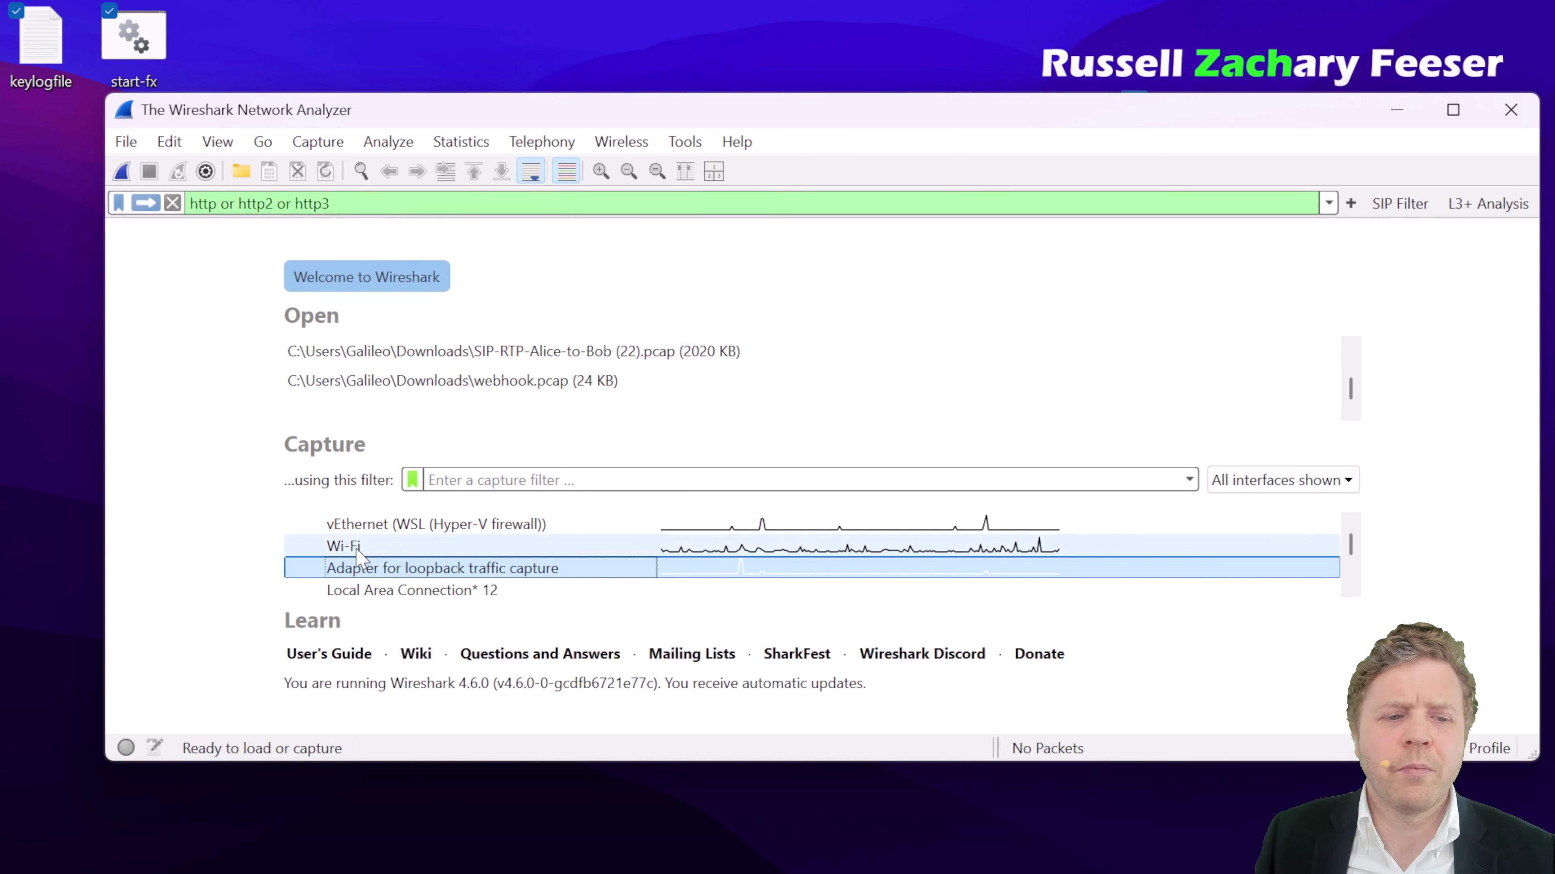
Start a live capture on the Wi-Fi interface and apply the entered HTTP display filter to it.
{"action": "left_click", "coordinate": [367, 547]}
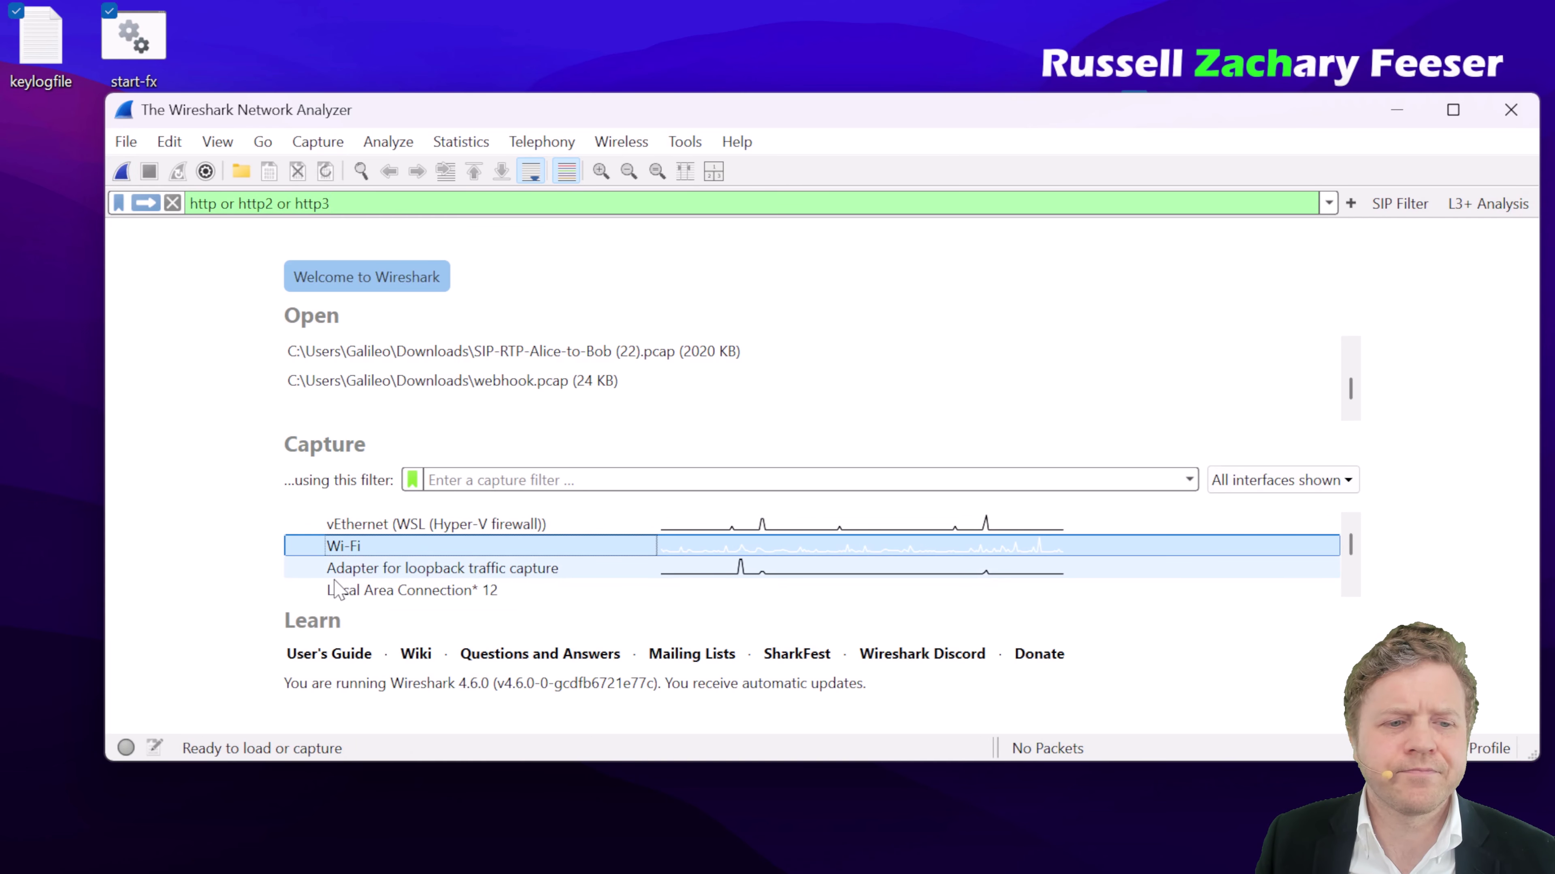
{"action": "key", "text": "ctrl+e"}
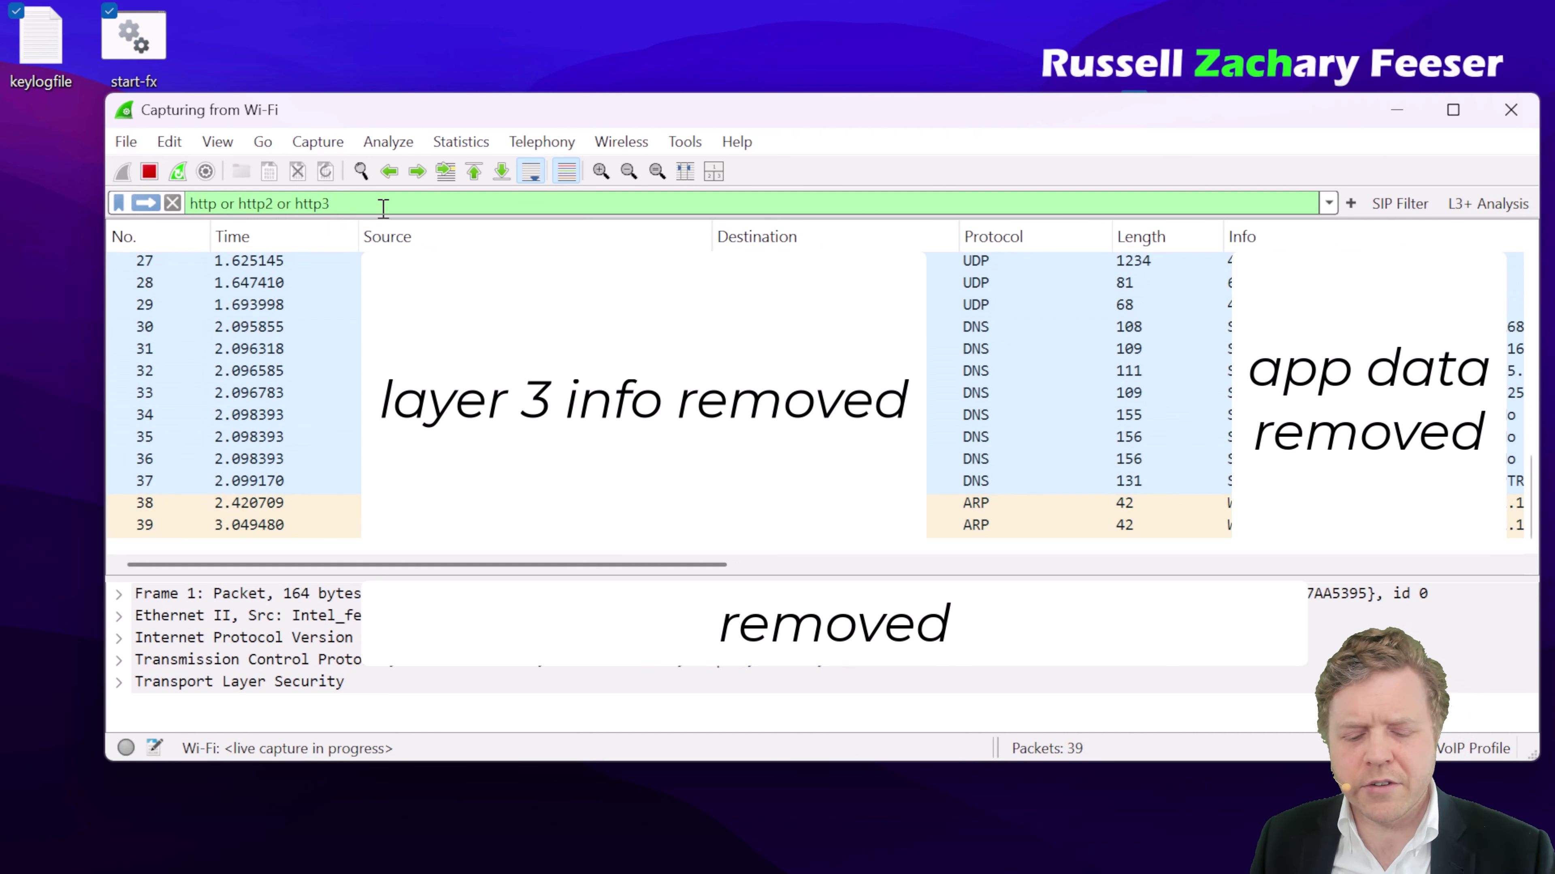
{"action": "key", "text": "Return"}
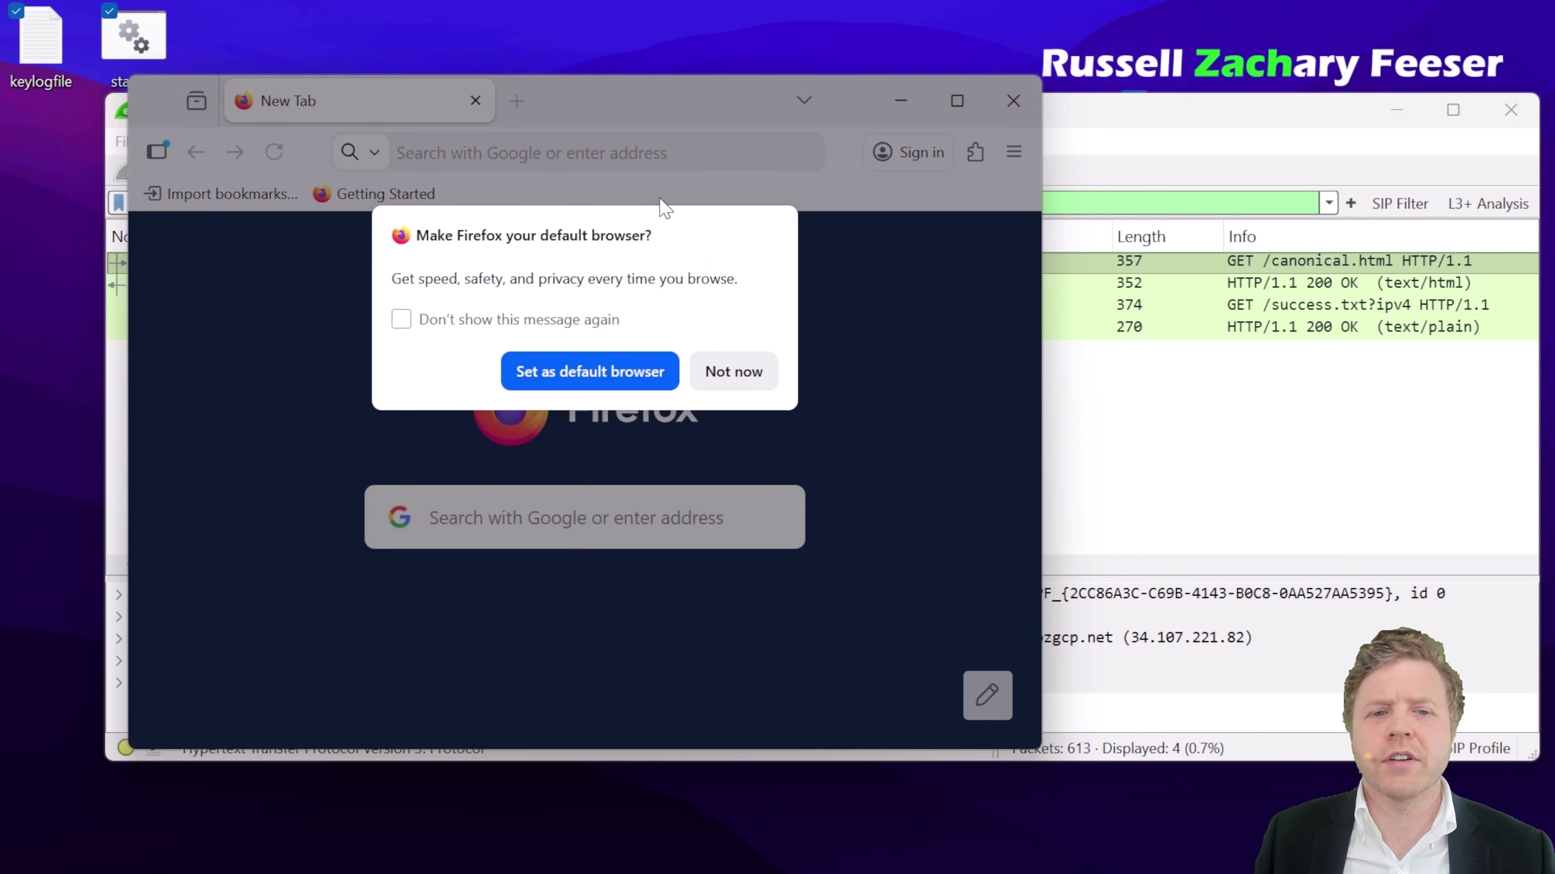
In Firefox, decline the default browser offer and load weather.com's hourly forecast with location access blocked.
{"action": "left_click", "coordinate": [756, 378]}
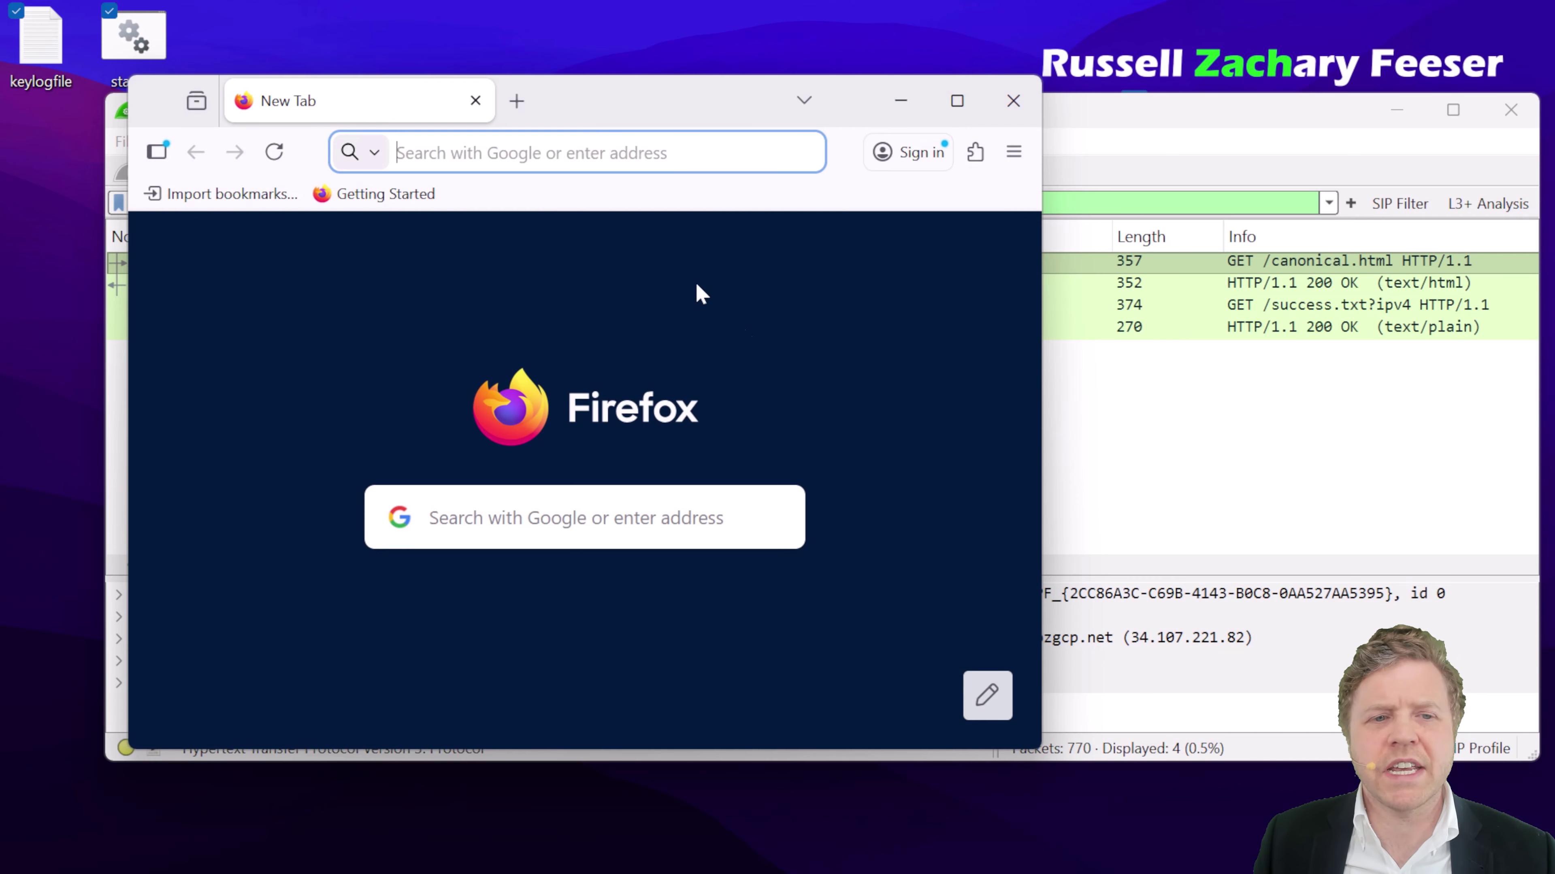
{"action": "left_click", "coordinate": [581, 154]}
{"action": "left_click", "coordinate": [580, 207]}
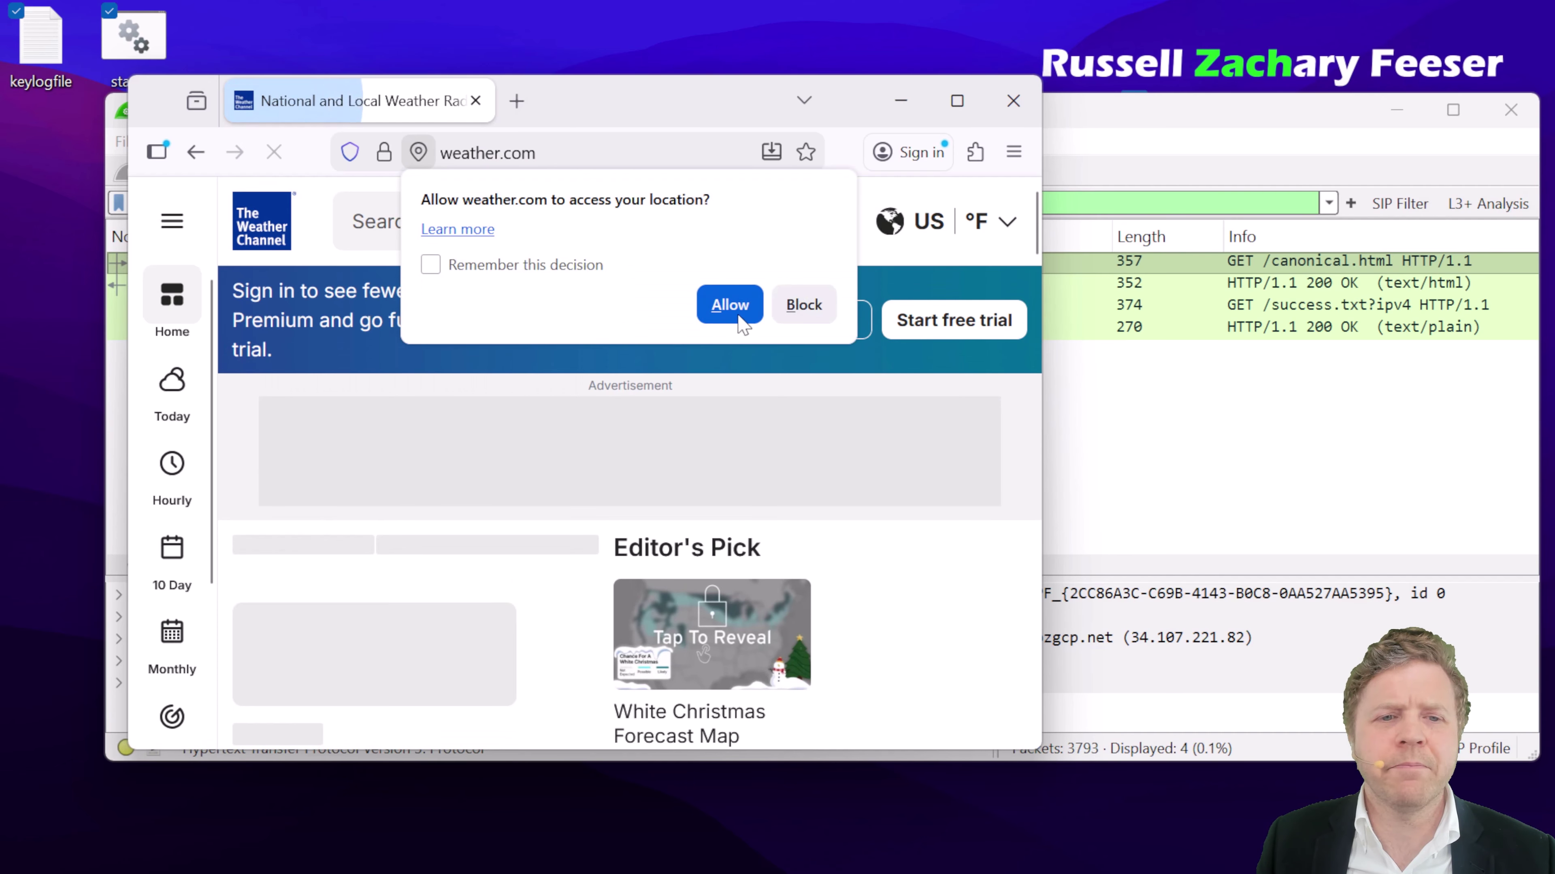
{"action": "left_click", "coordinate": [796, 306]}
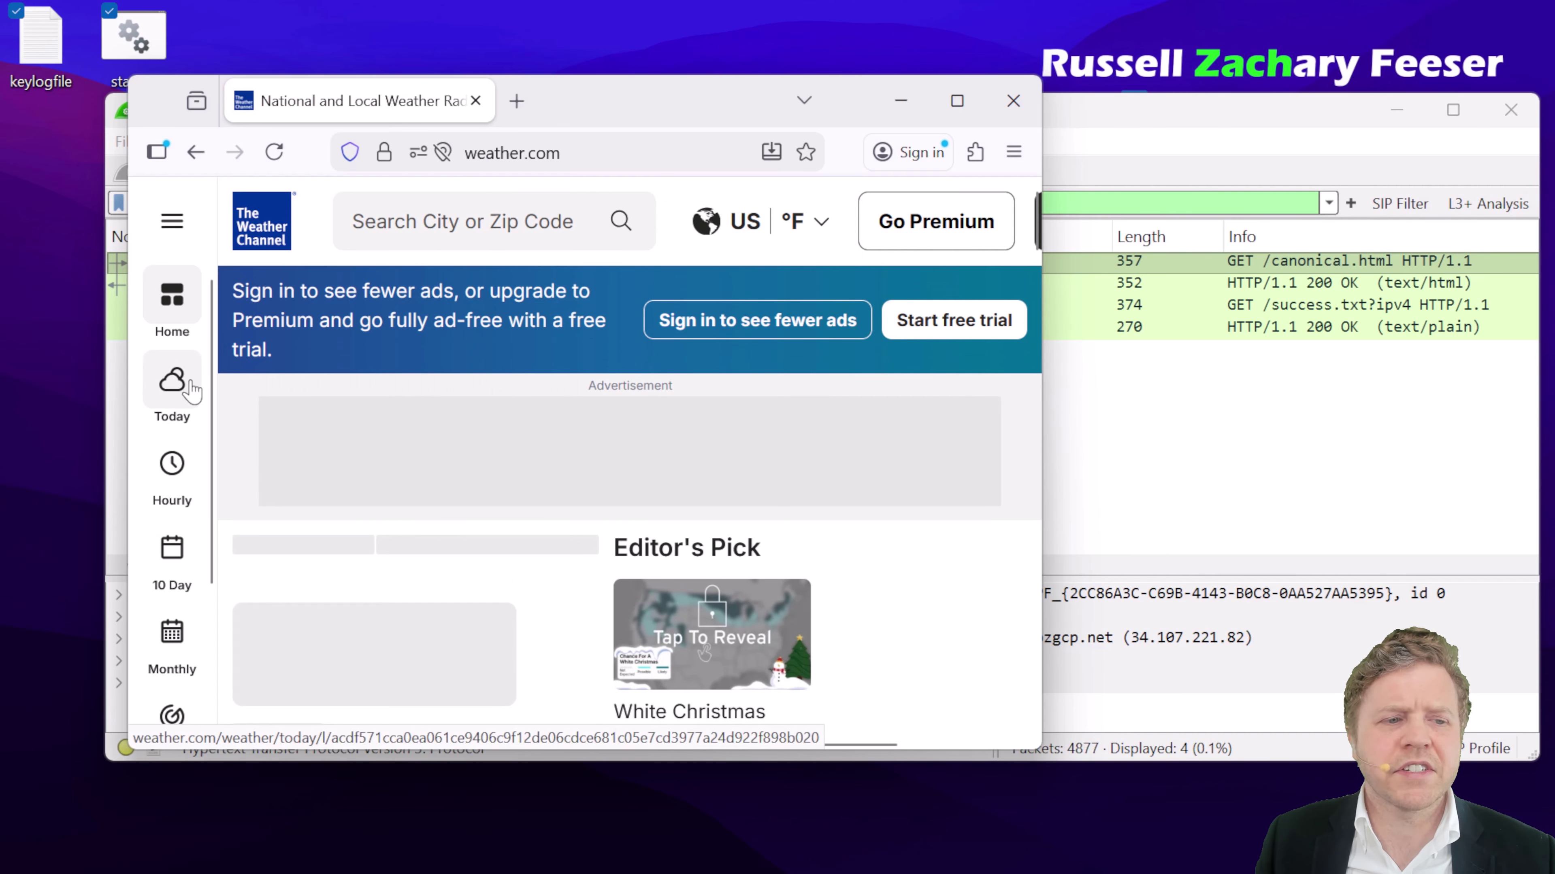
{"action": "left_click", "coordinate": [171, 490]}
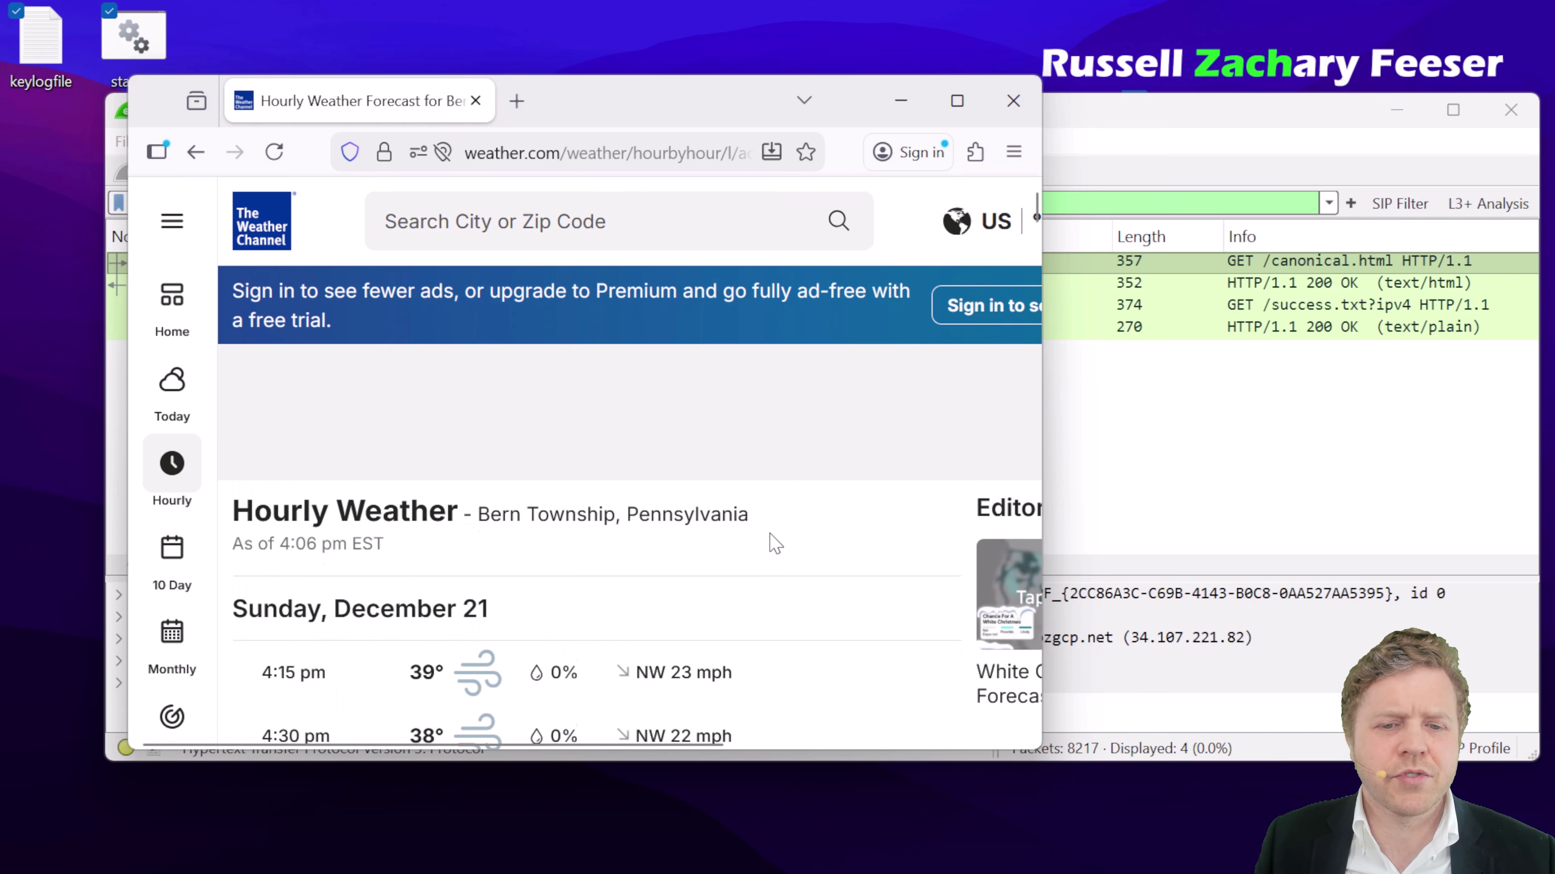
Widen the browser window and browse from the blizzard.com home page to the Diablo IV: Lord of Hatred page.
{"action": "left_click_drag", "start_coordinate": [1041, 395], "coordinate": [1258, 395]}
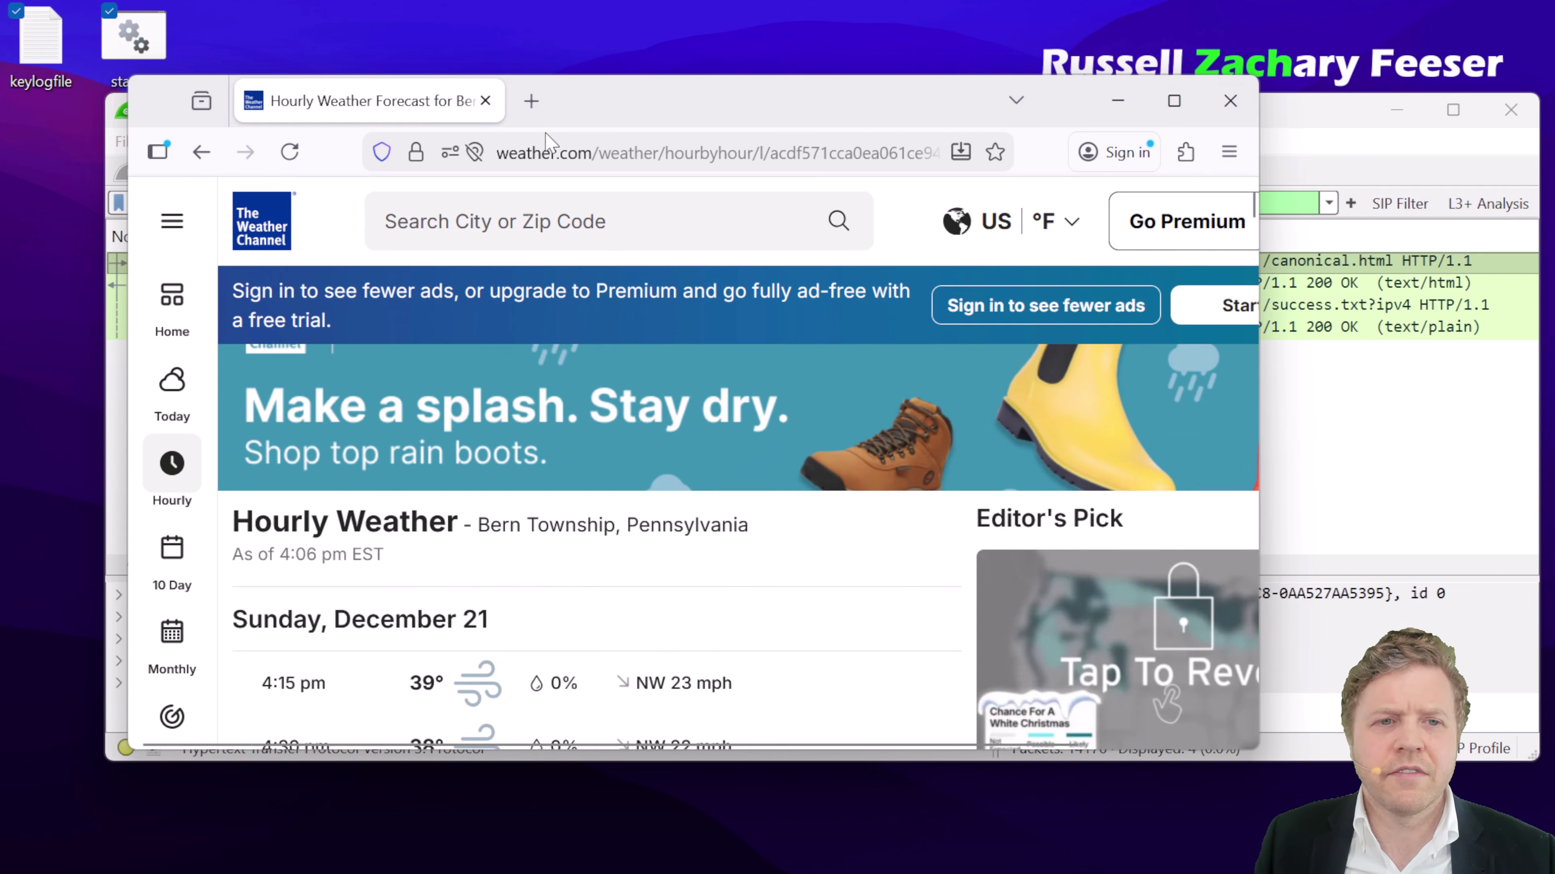
{"action": "left_click", "coordinate": [569, 153]}
{"action": "left_click", "coordinate": [499, 296]}
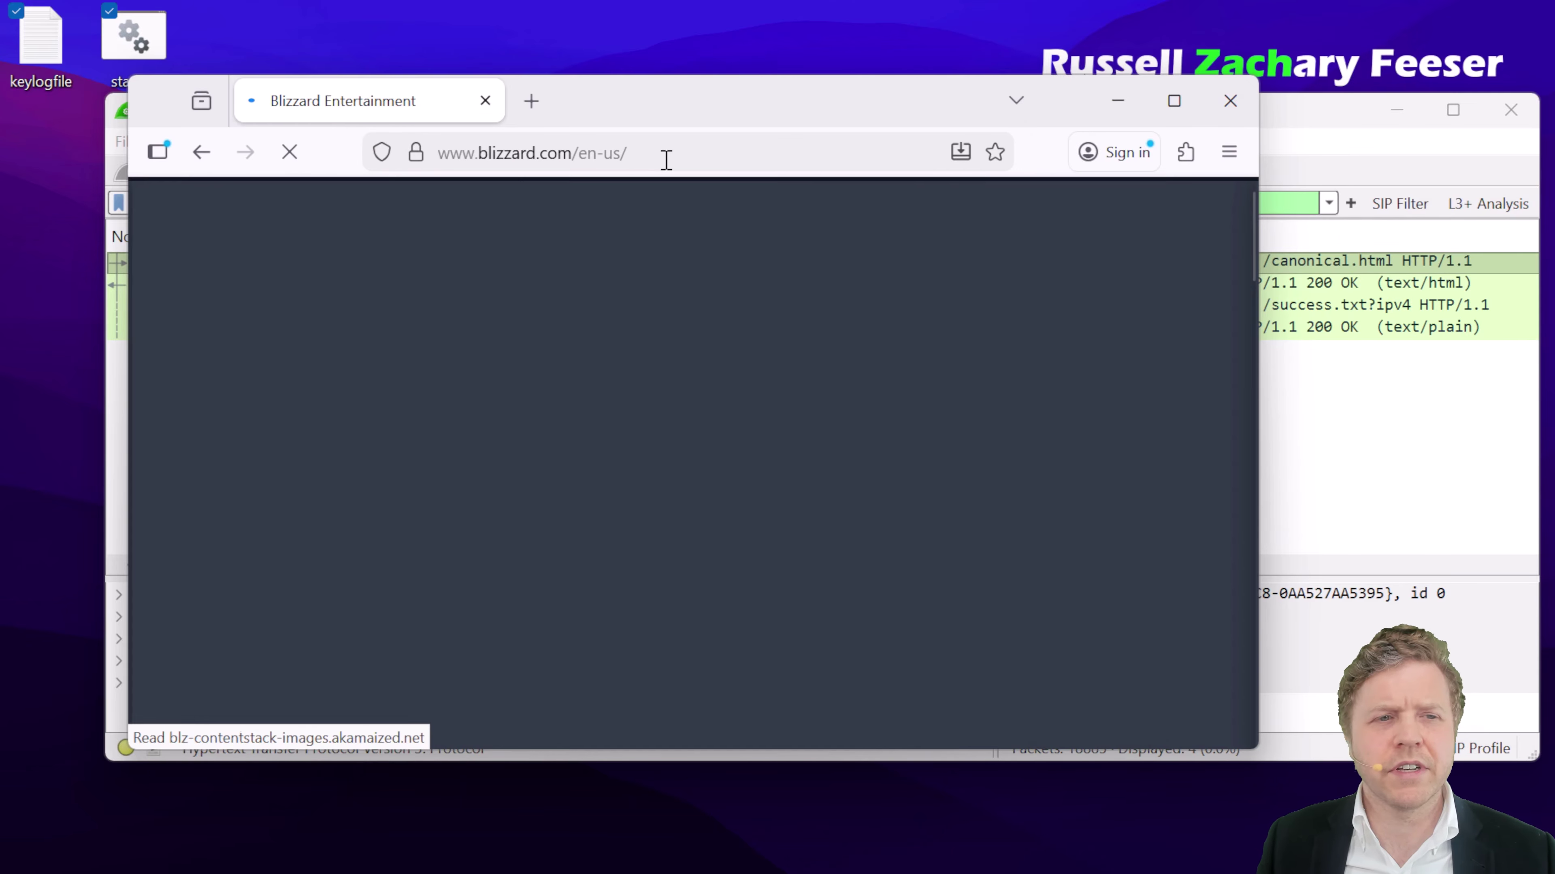
{"action": "scroll", "coordinate": [658, 359], "scroll_direction": "down", "scroll_amount": 5}
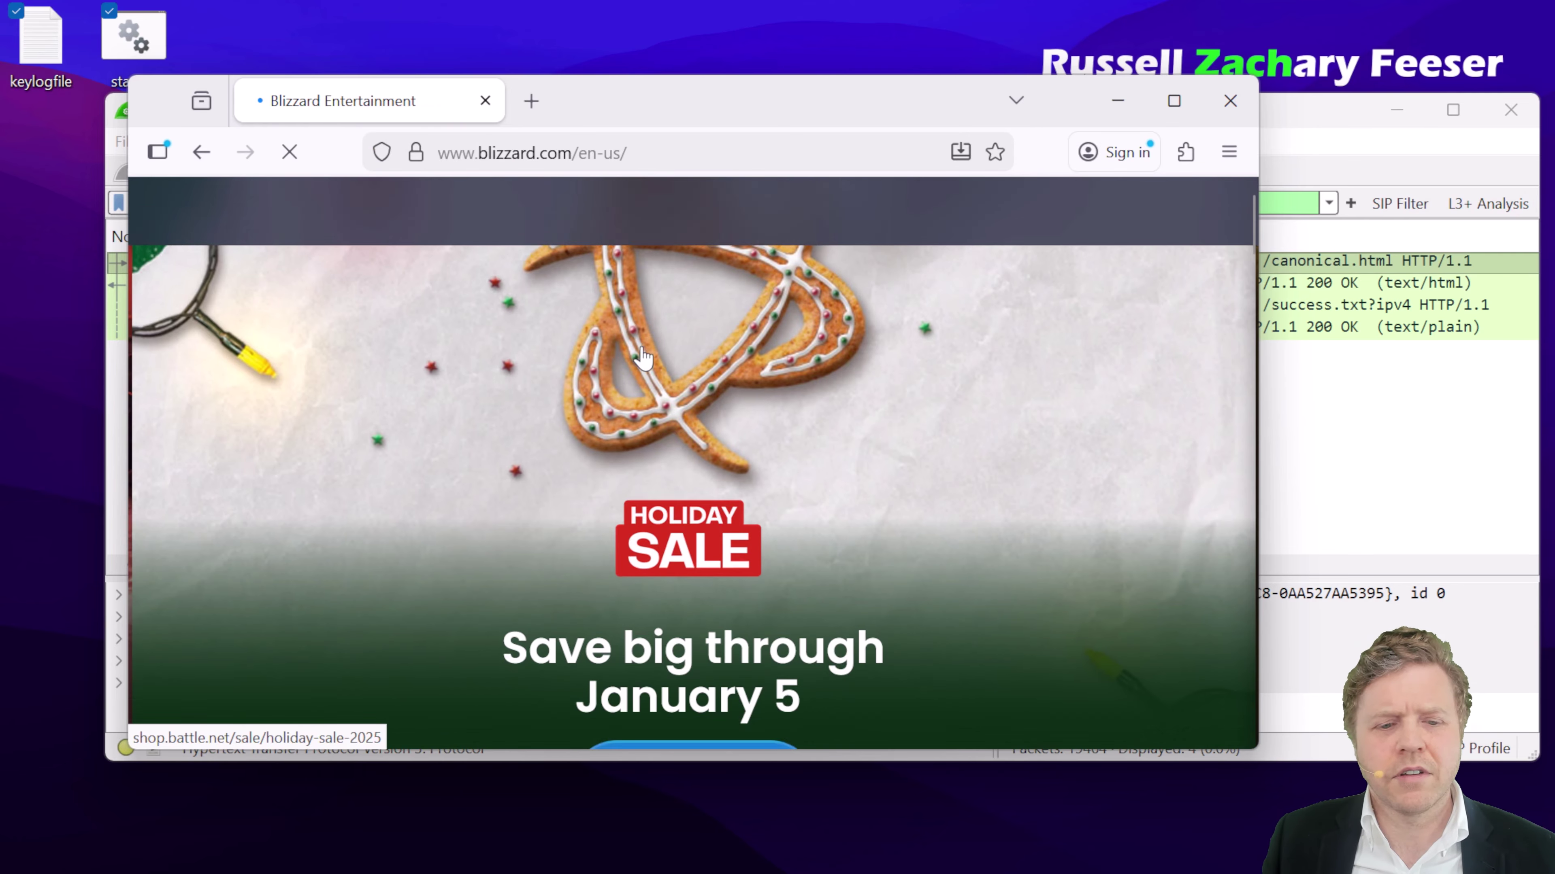
{"action": "scroll", "coordinate": [658, 359], "scroll_direction": "down", "scroll_amount": 3}
{"action": "scroll", "coordinate": [721, 341], "scroll_direction": "down", "scroll_amount": 1}
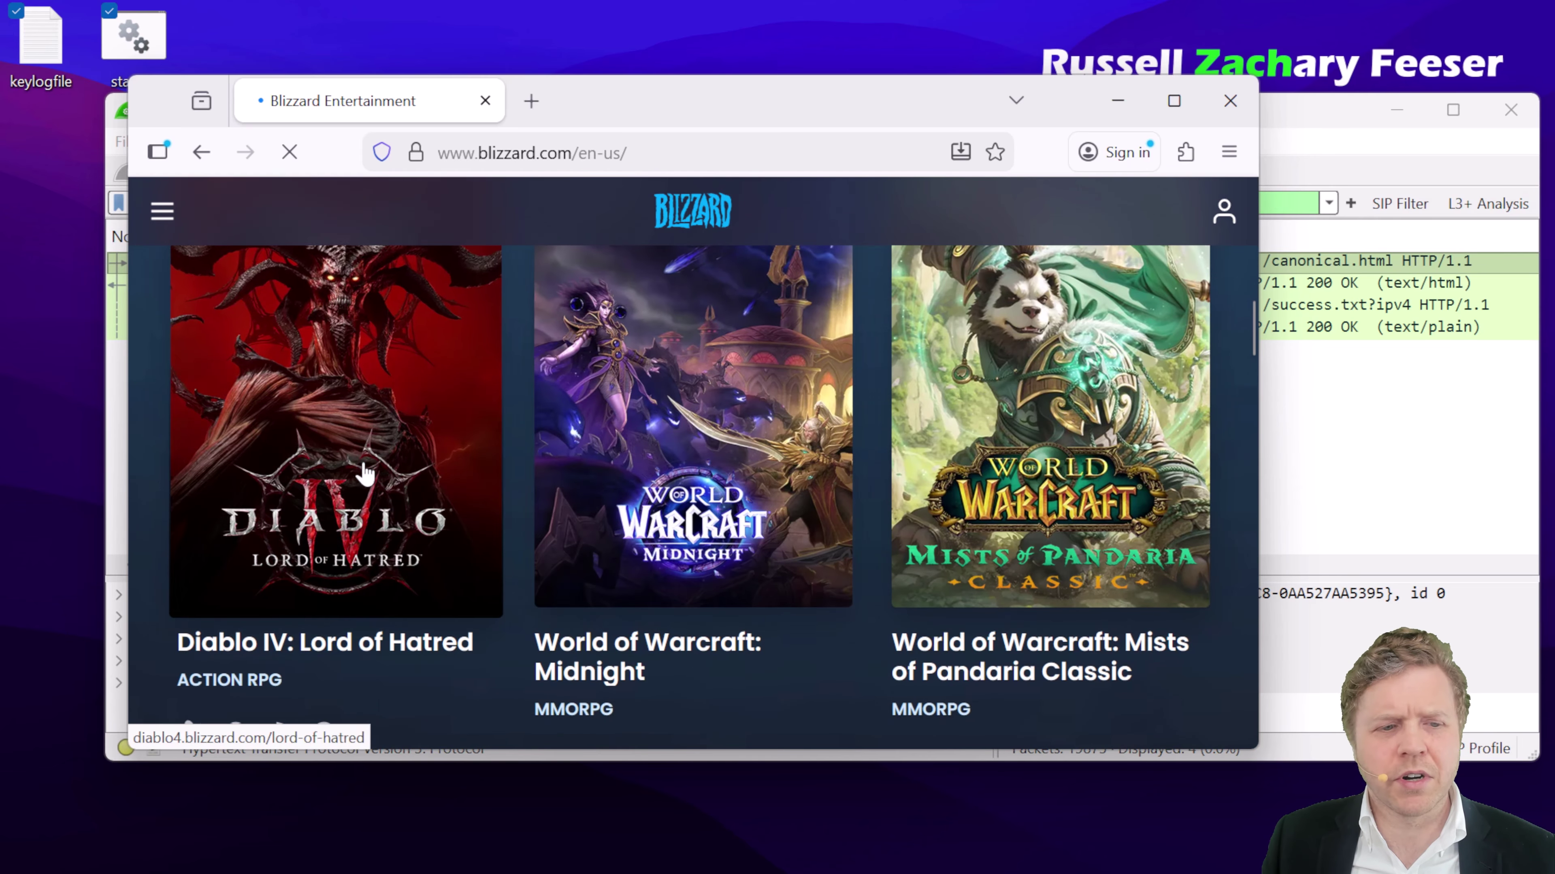
{"action": "left_click", "coordinate": [405, 372]}
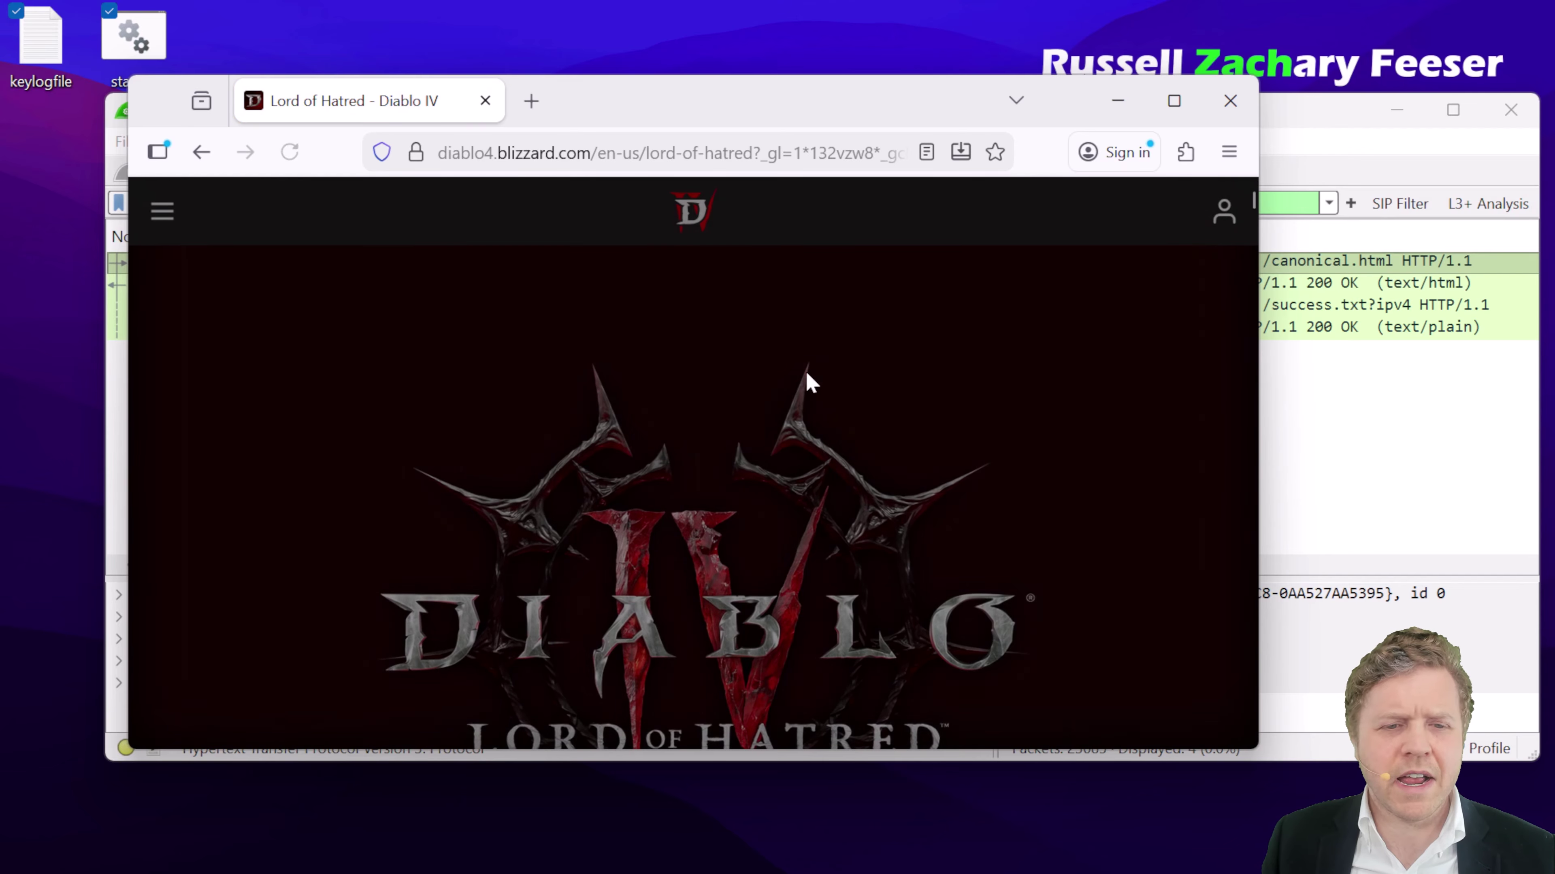
{"action": "scroll", "coordinate": [838, 409], "scroll_direction": "down", "scroll_amount": 12}
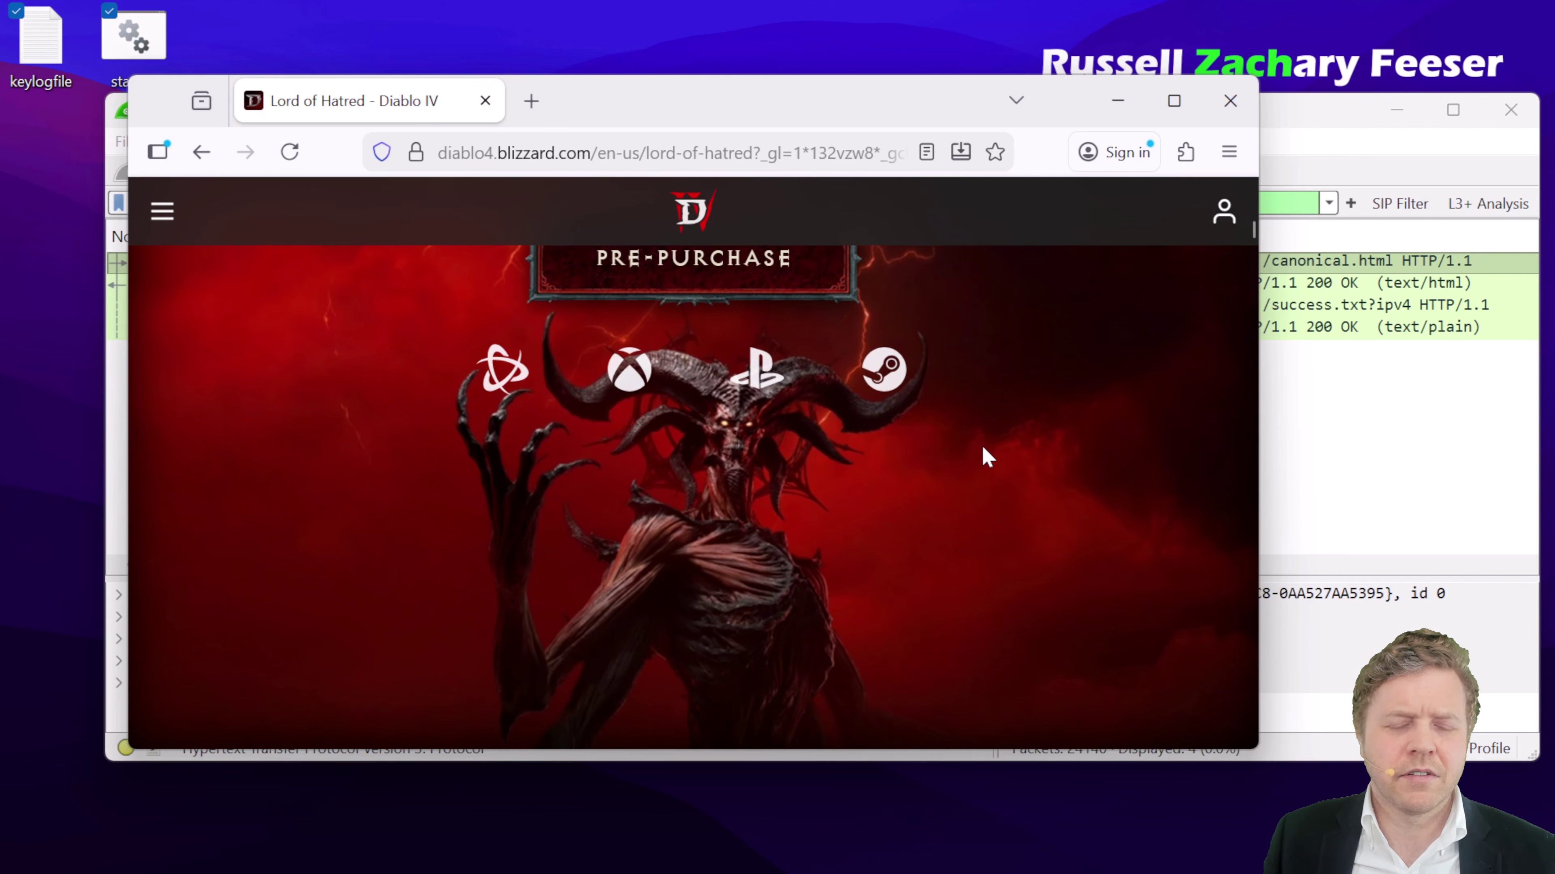
{"action": "scroll", "coordinate": [982, 455], "scroll_direction": "up", "scroll_amount": 12}
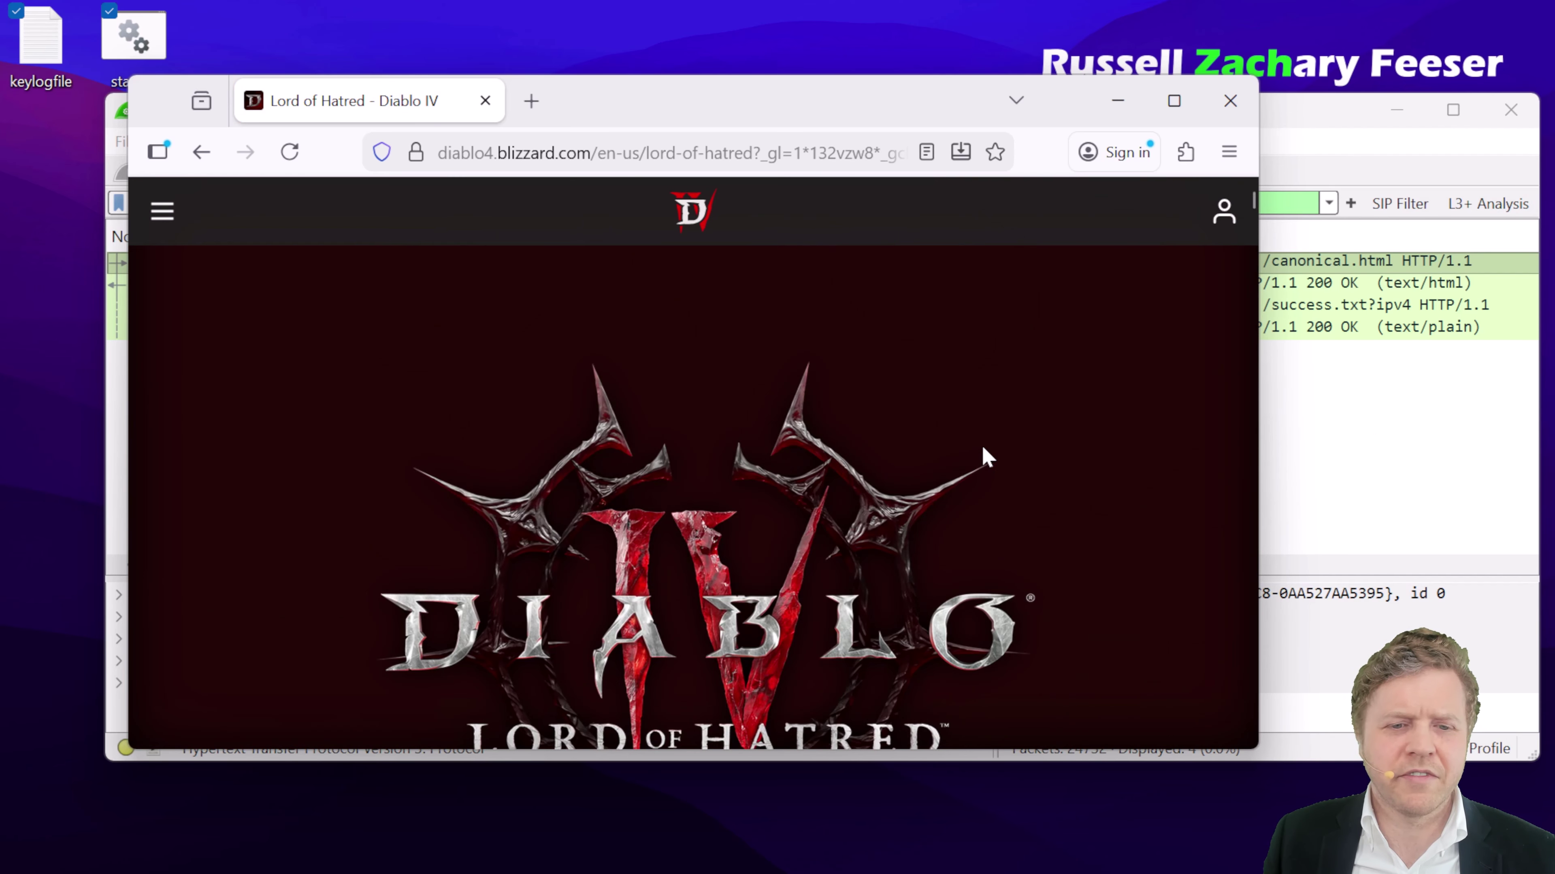
Load youtube.com and close the Firefox window to get back to the running Wireshark capture.
{"action": "left_click", "coordinate": [607, 153]}
{"action": "left_click", "coordinate": [554, 337]}
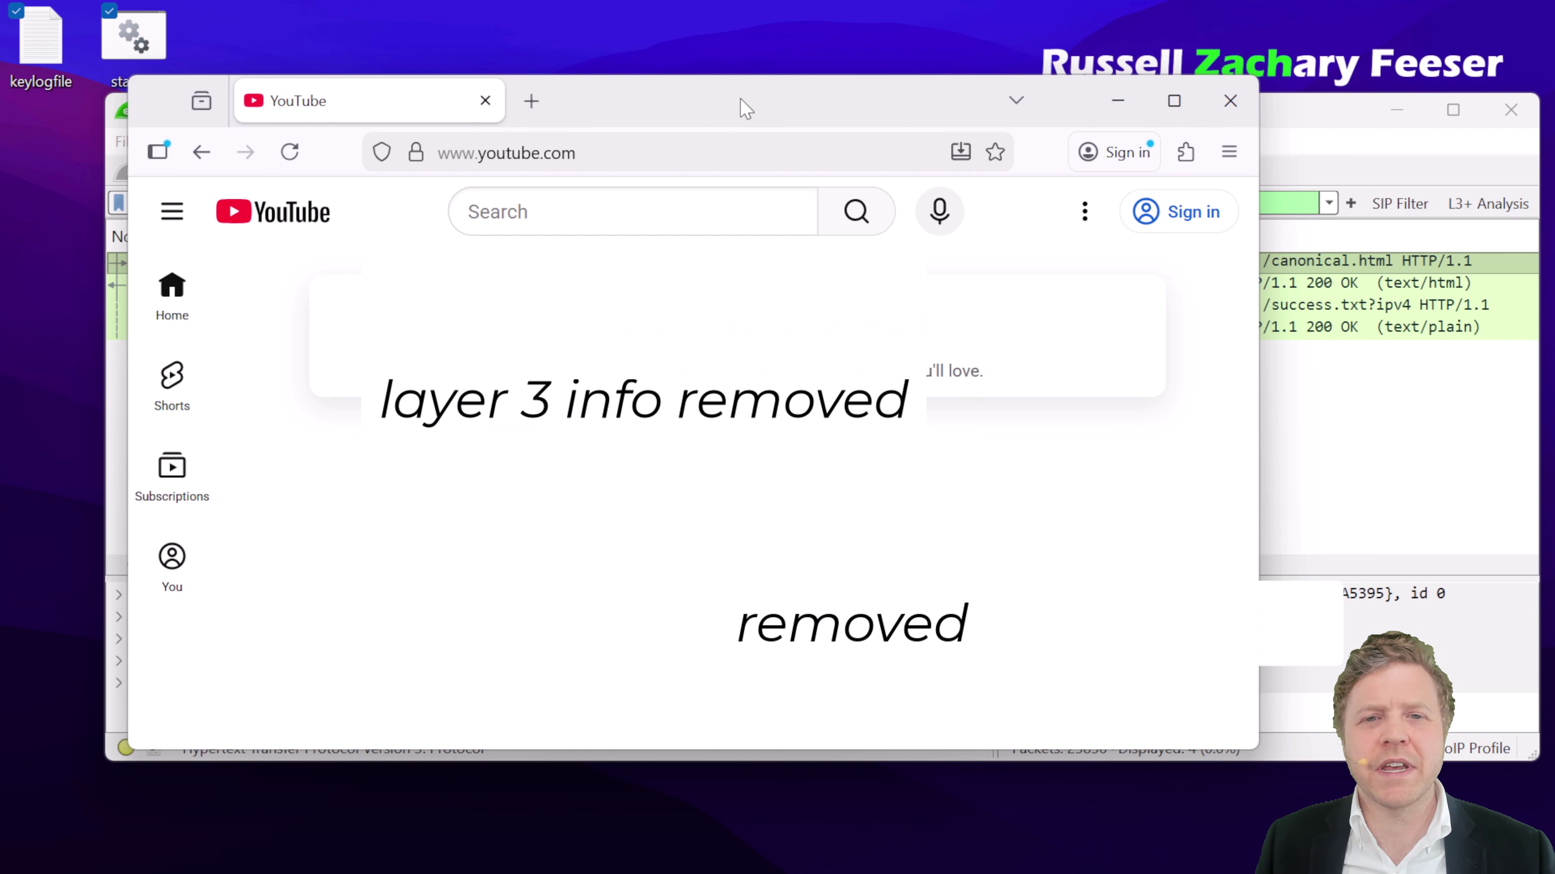
{"action": "left_click_drag", "start_coordinate": [740, 107], "coordinate": [767, 426]}
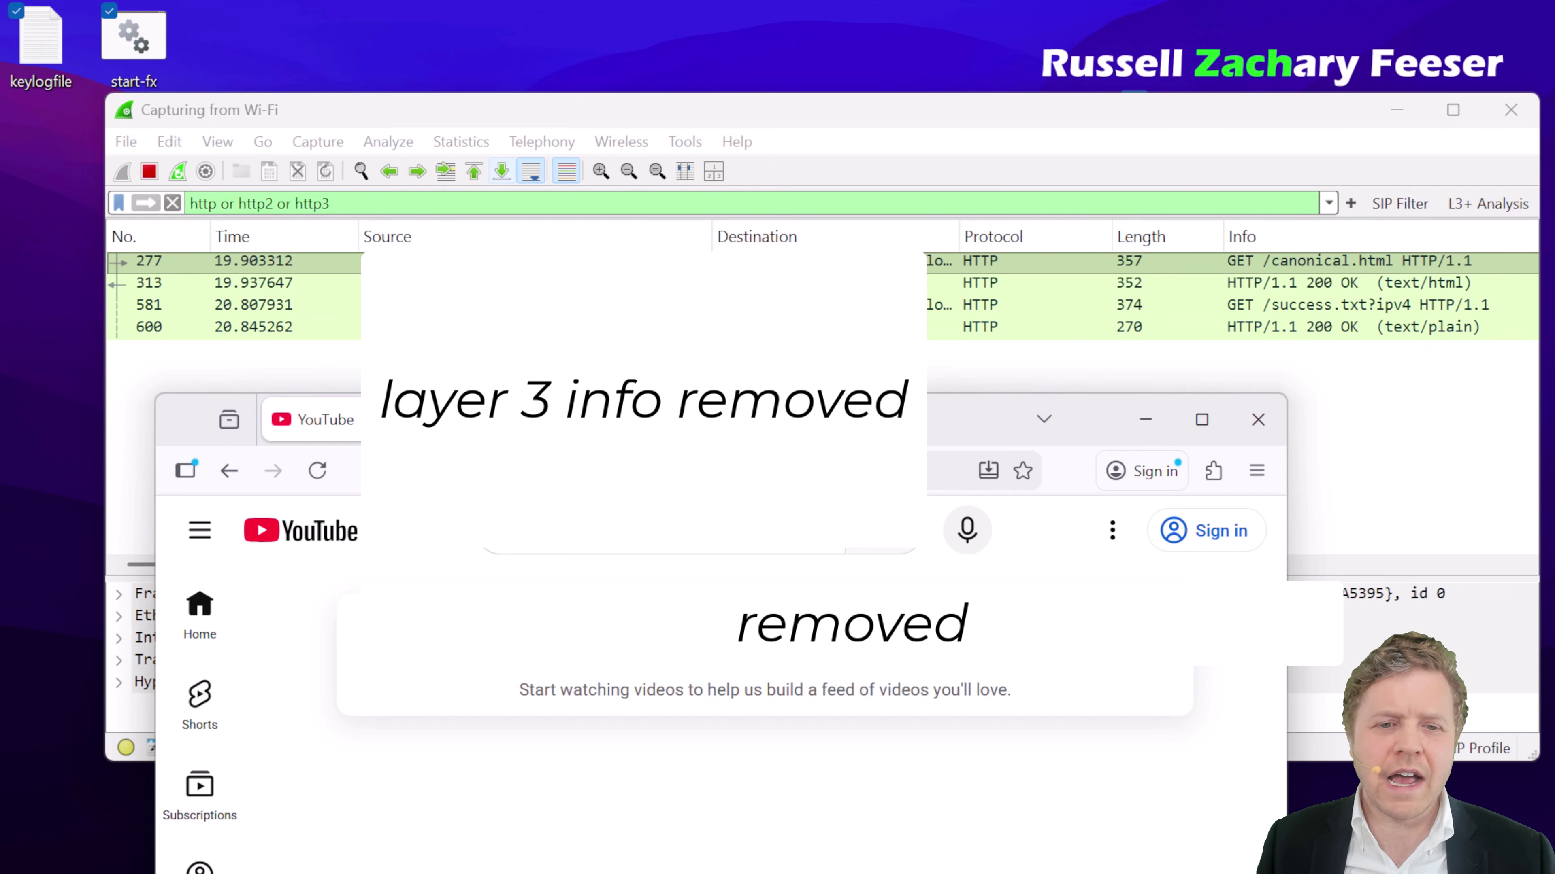
{"action": "left_click", "coordinate": [1258, 420]}
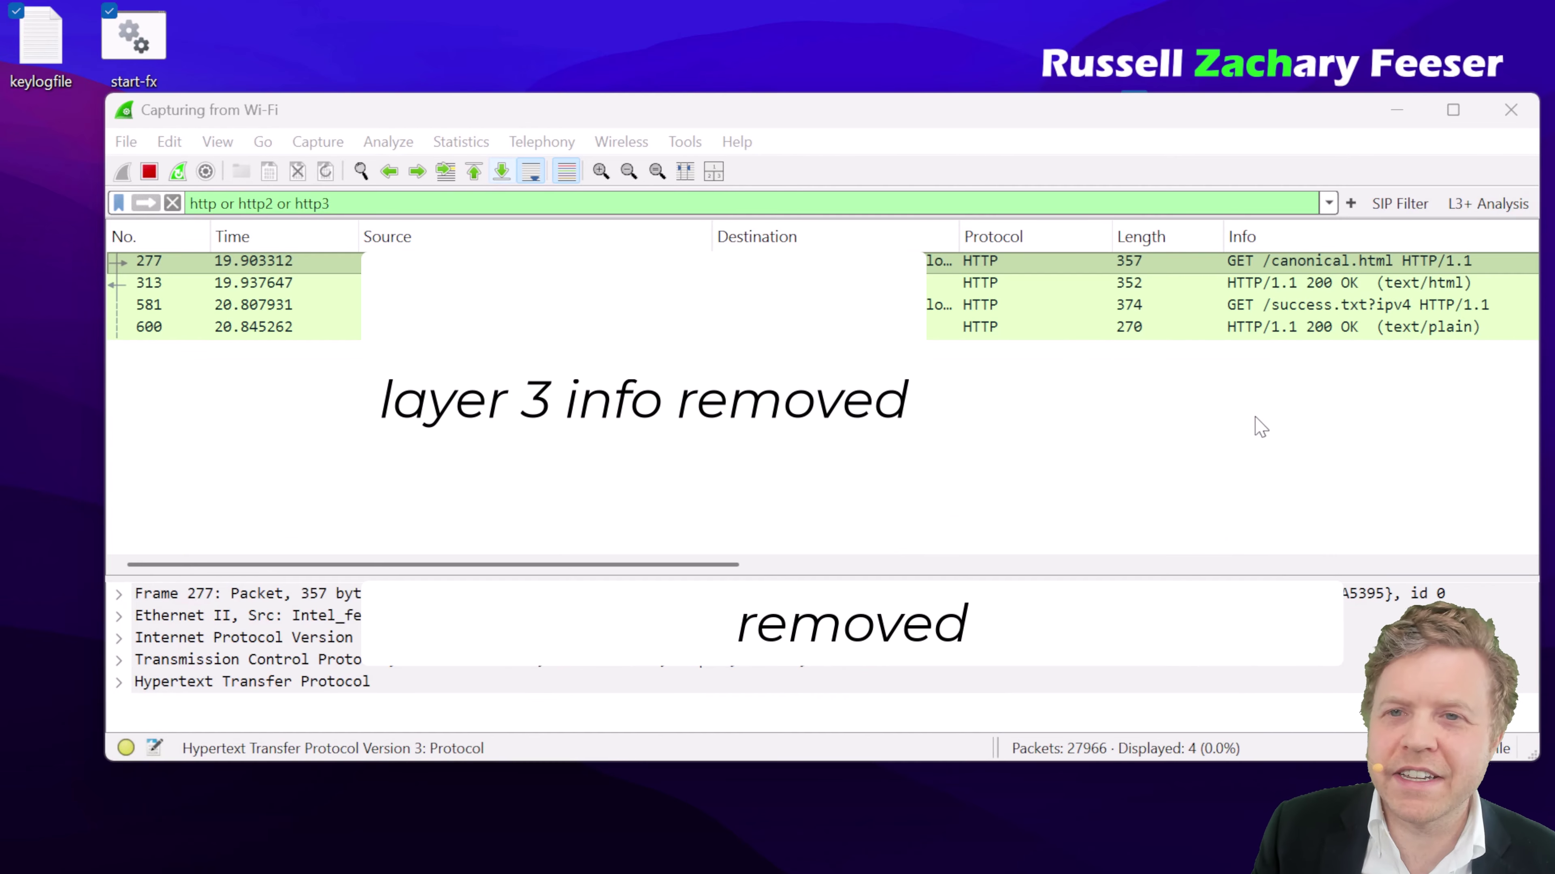
Check the filtered HTTP packets such as GET /canonical.html, and stop the Wi-Fi capture.
{"action": "left_click_drag", "start_coordinate": [1226, 416], "coordinate": [1261, 270]}
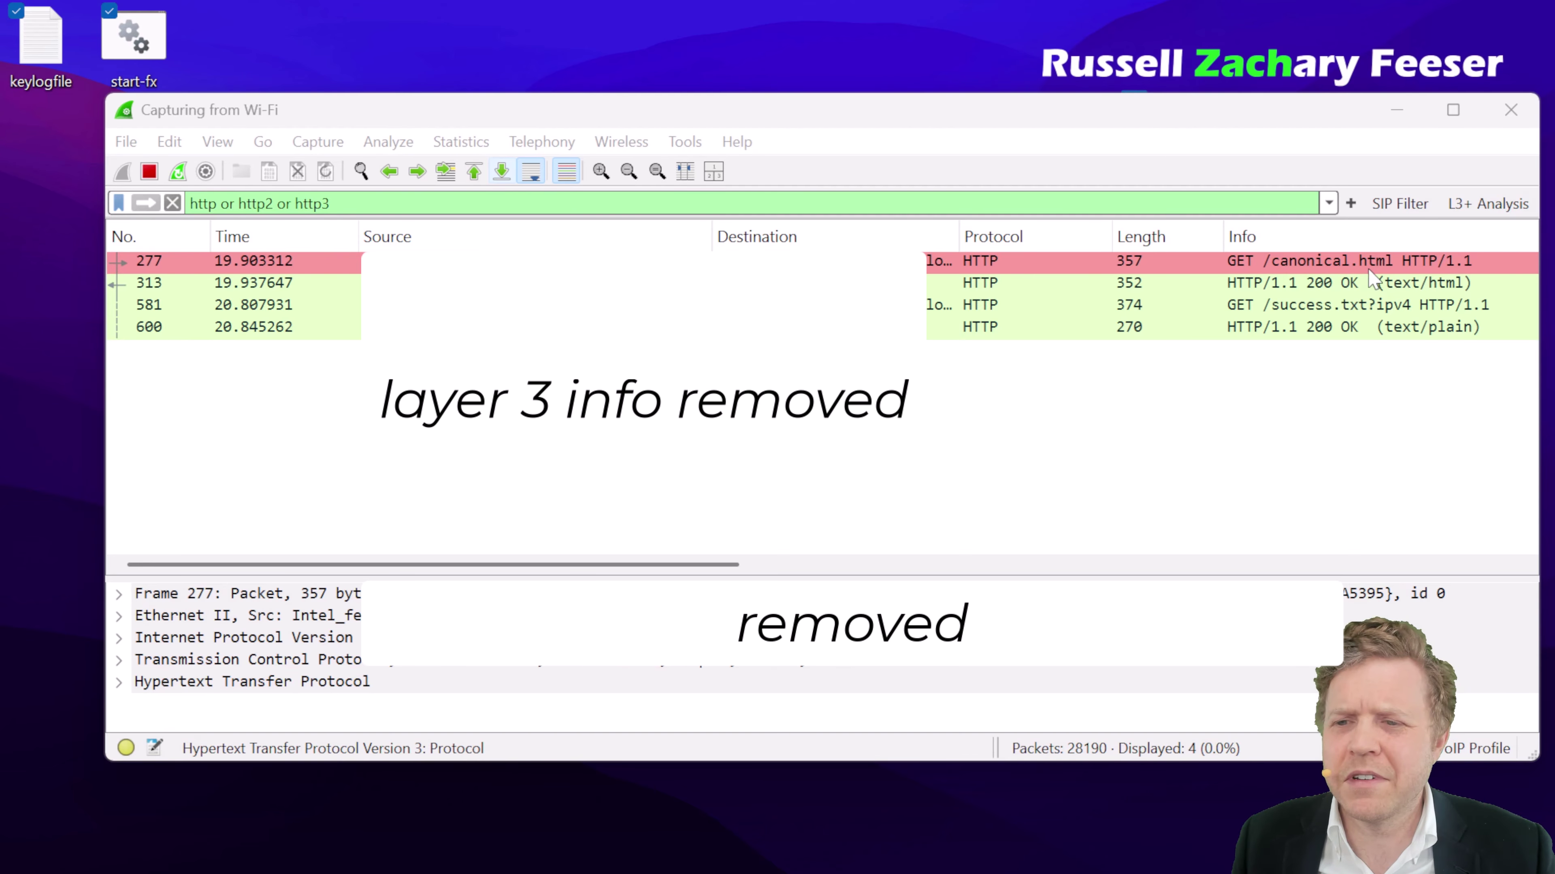
{"action": "left_click", "coordinate": [1342, 286]}
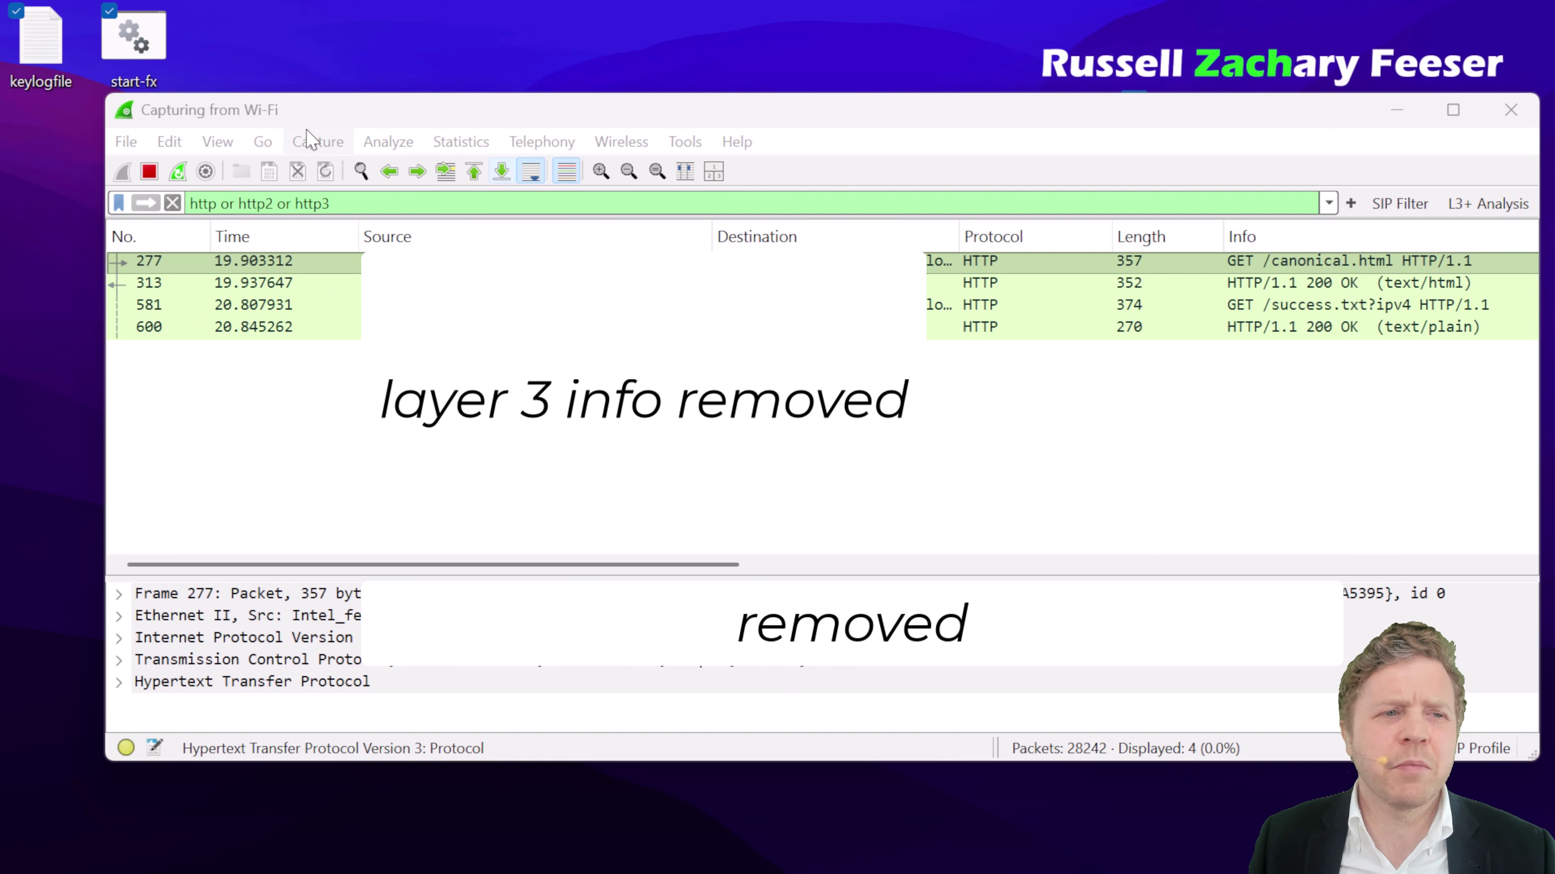
{"action": "left_click", "coordinate": [148, 171]}
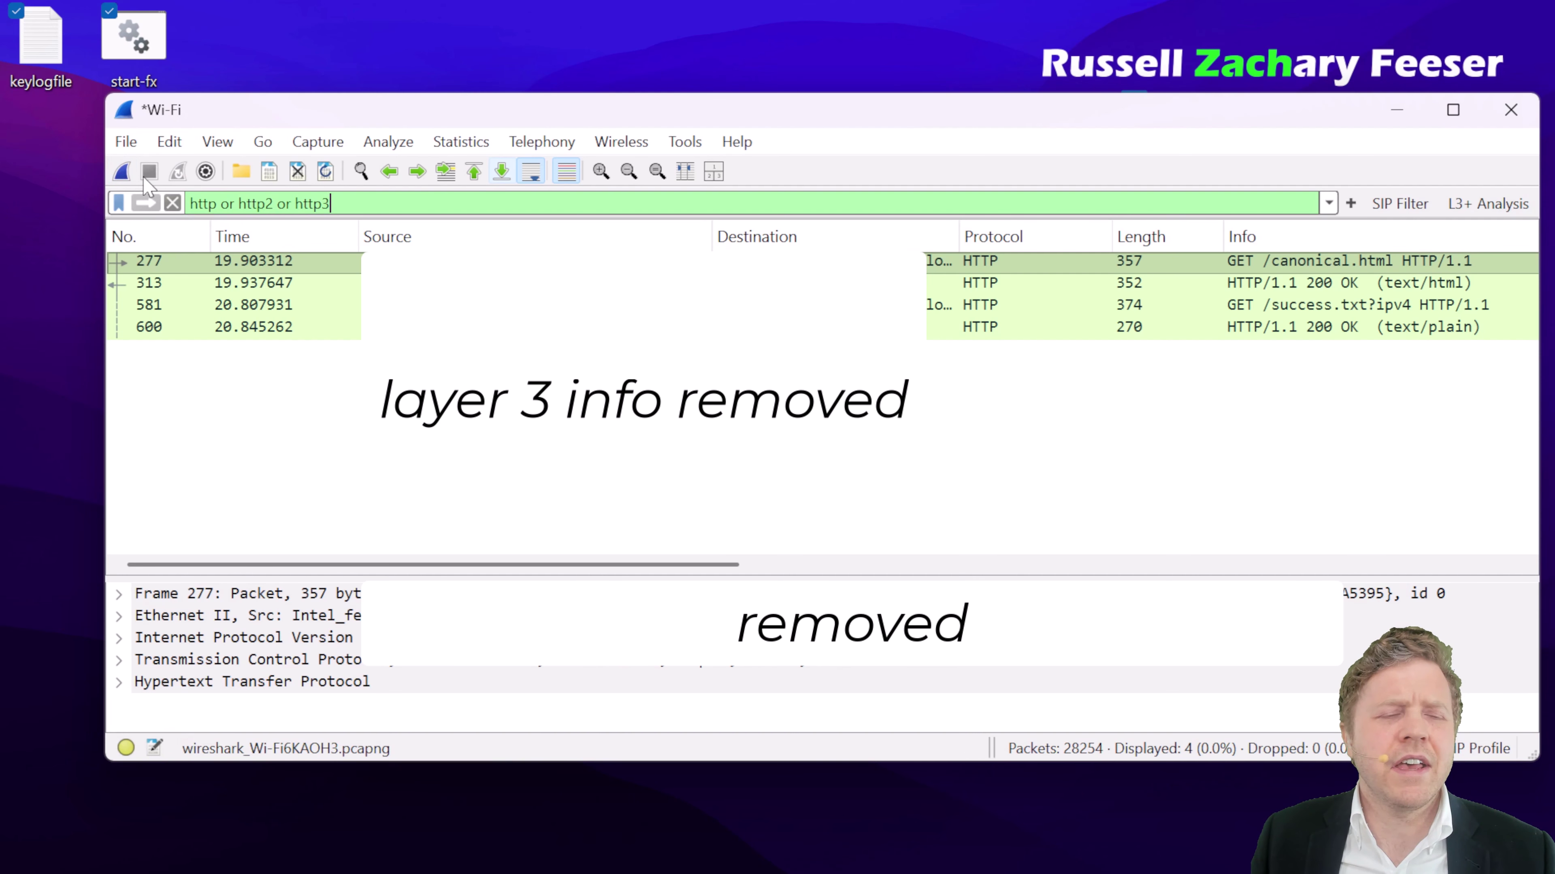
Open the TLS protocol settings in the preferences.
{"action": "left_click", "coordinate": [127, 142]}
{"action": "mouse_move", "coordinate": [169, 141]}
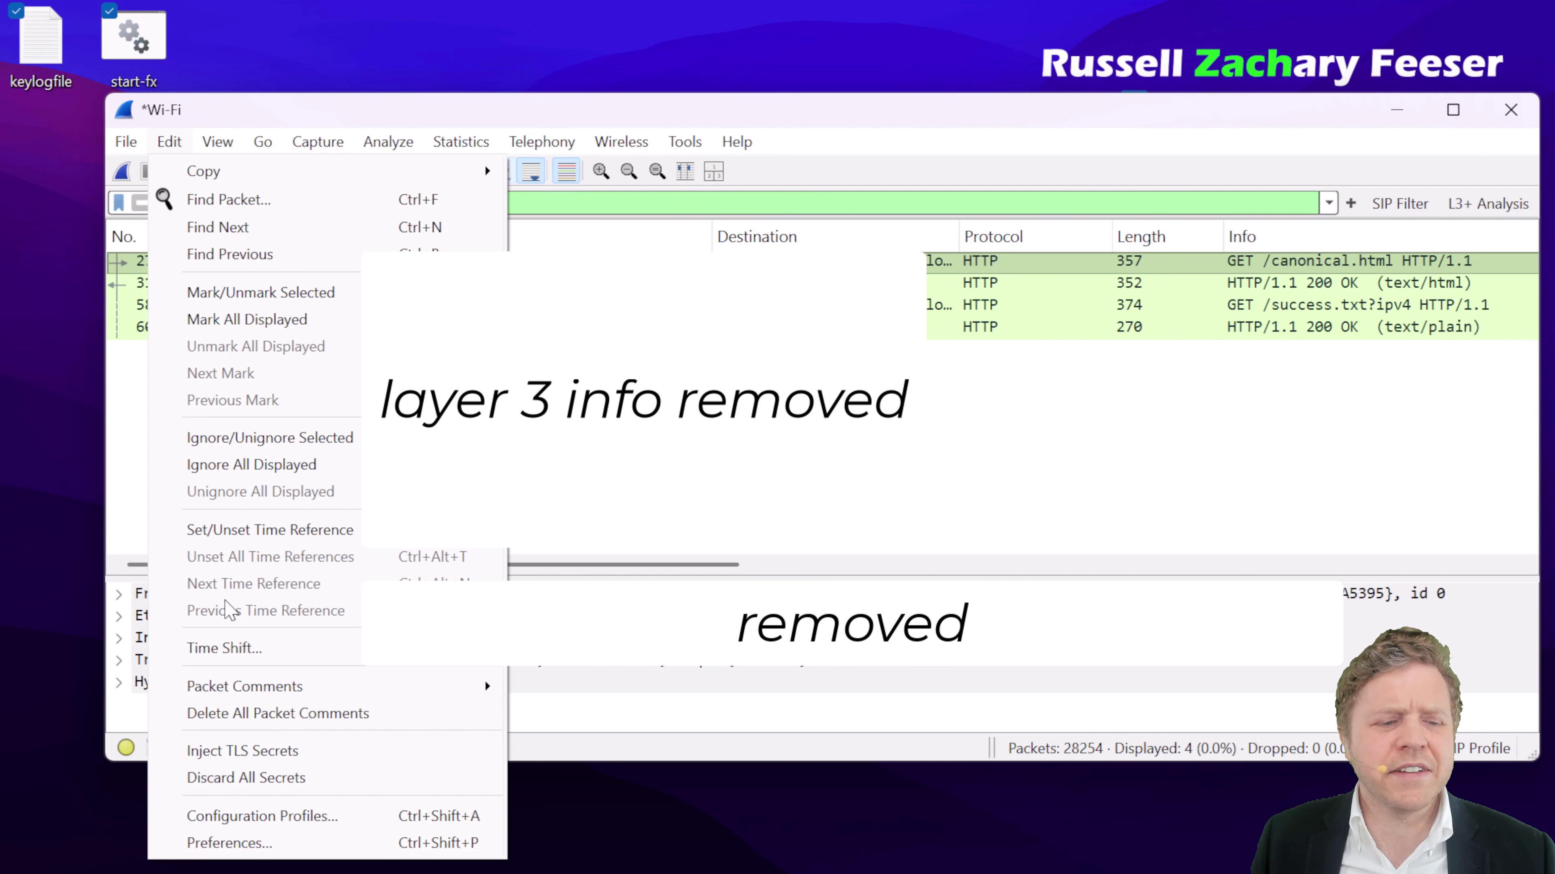
{"action": "left_click", "coordinate": [263, 840]}
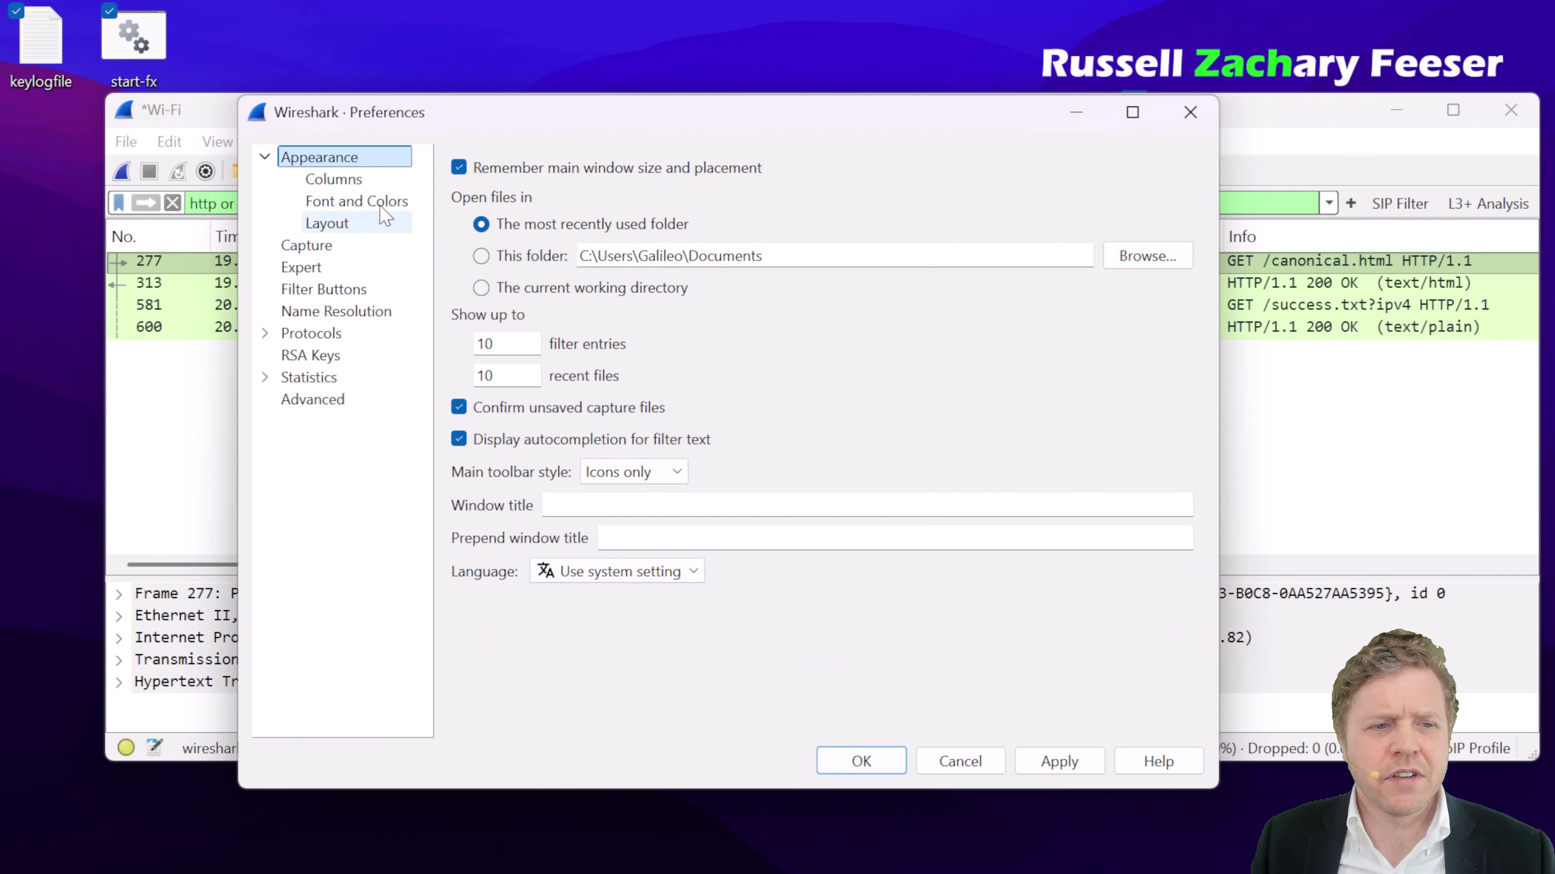
{"action": "left_click", "coordinate": [265, 335]}
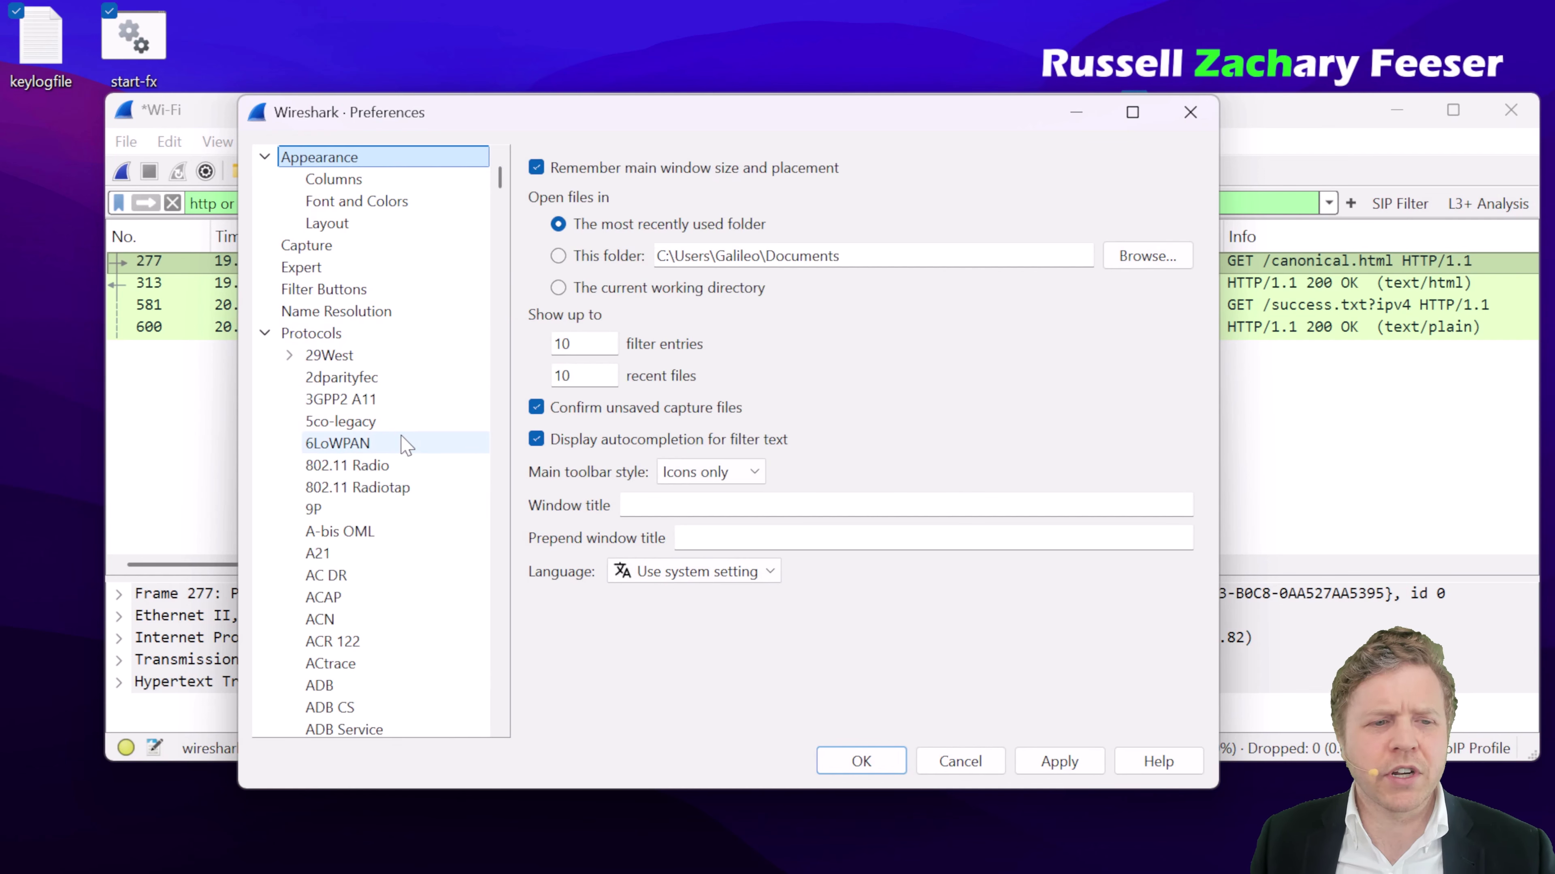
{"action": "key", "text": "t"}
{"action": "scroll", "coordinate": [370, 689], "scroll_direction": "down", "scroll_amount": 6}
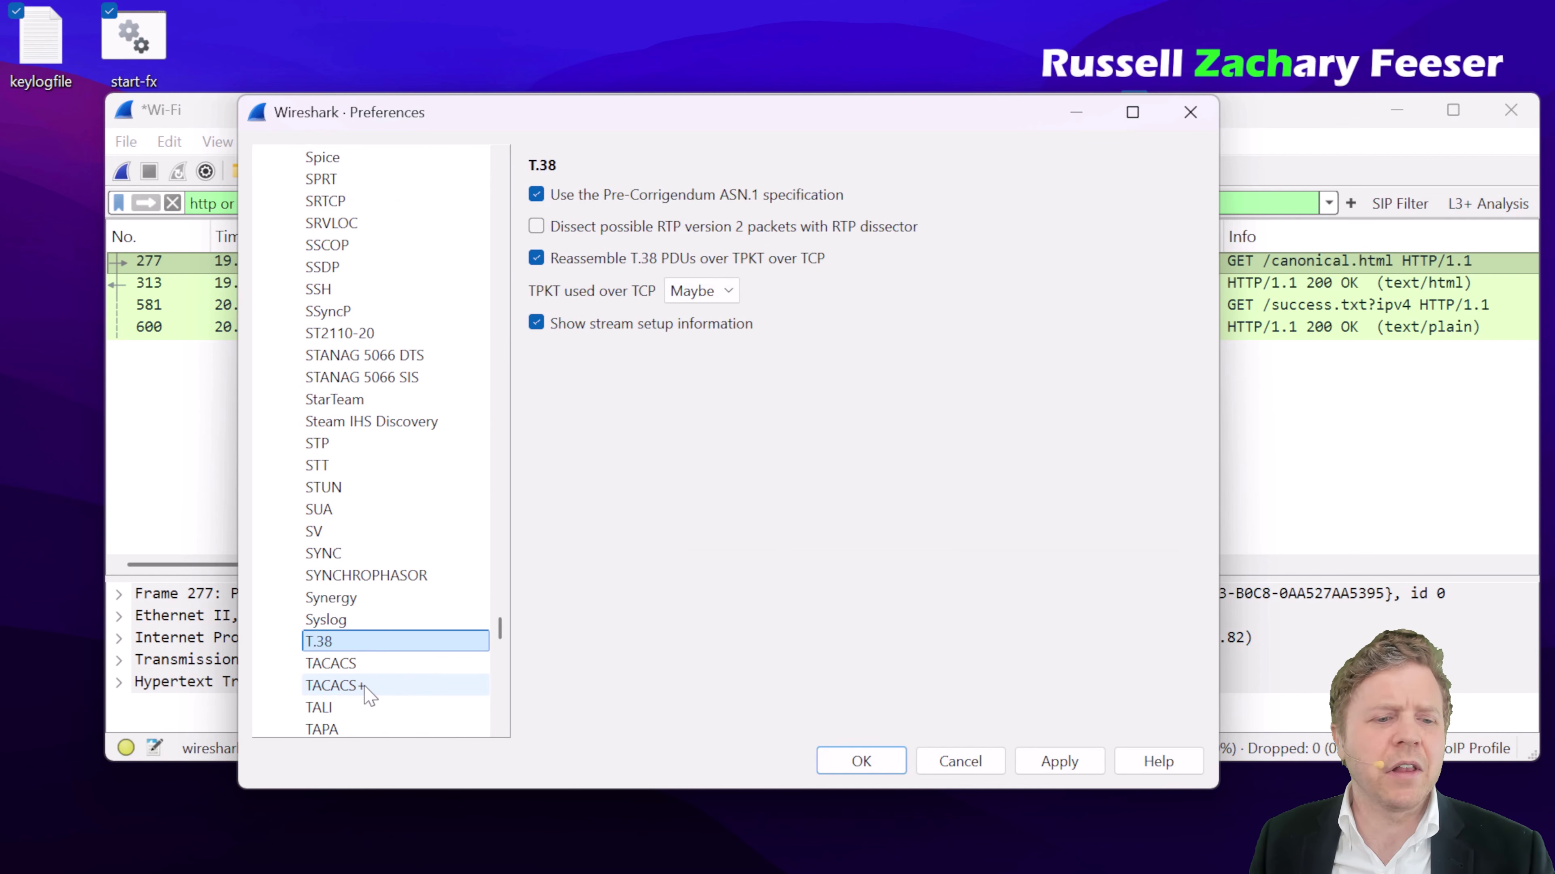
{"action": "scroll", "coordinate": [370, 691], "scroll_direction": "down", "scroll_amount": 6}
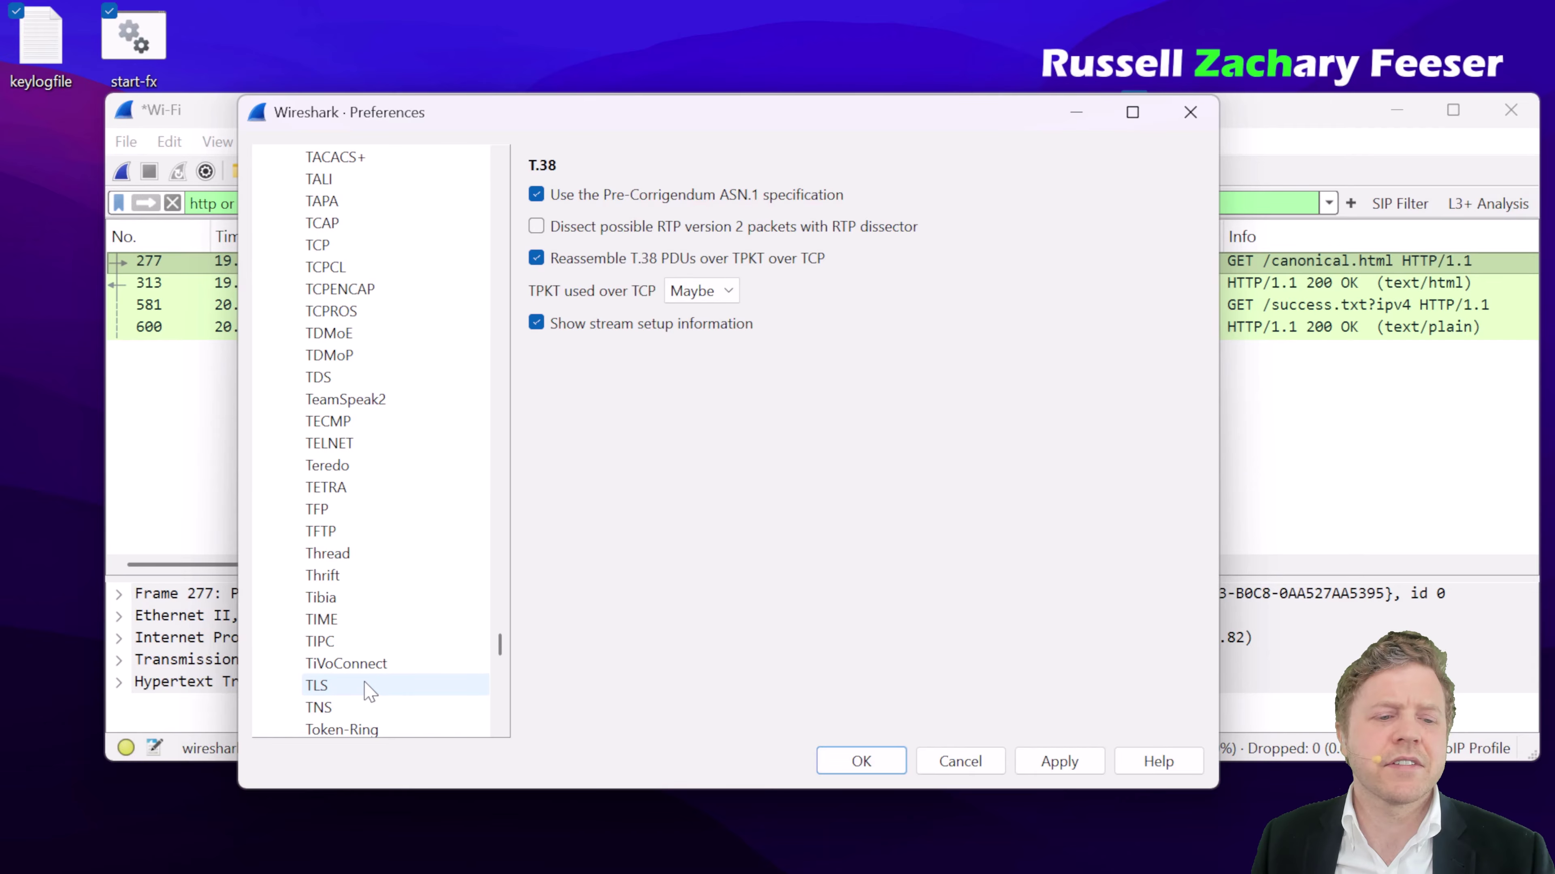
{"action": "scroll", "coordinate": [371, 690], "scroll_direction": "down", "scroll_amount": 2}
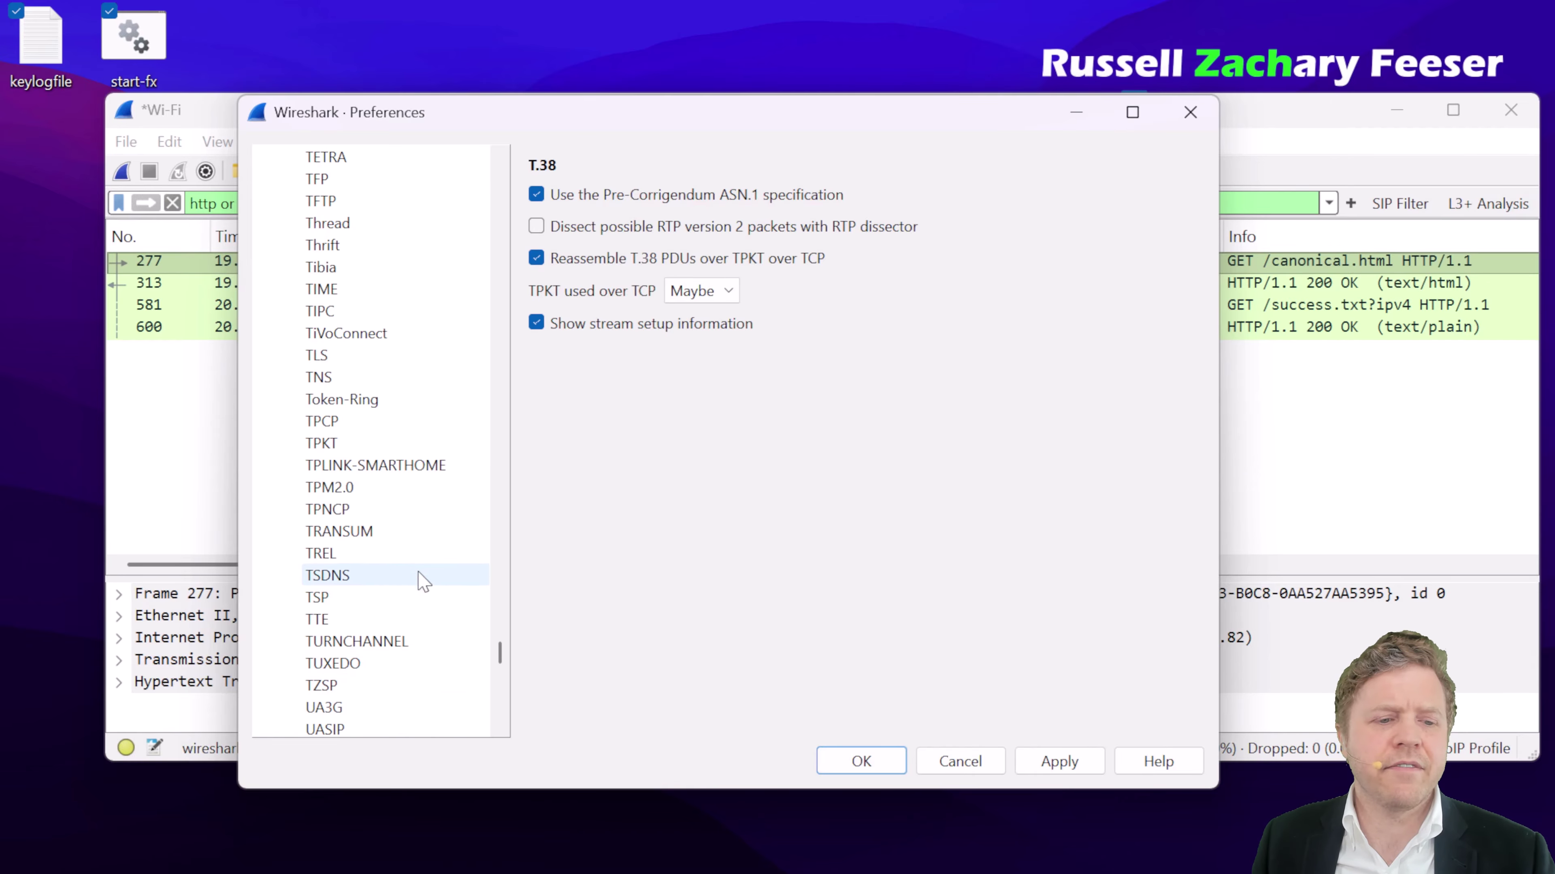
{"action": "left_click", "coordinate": [374, 355]}
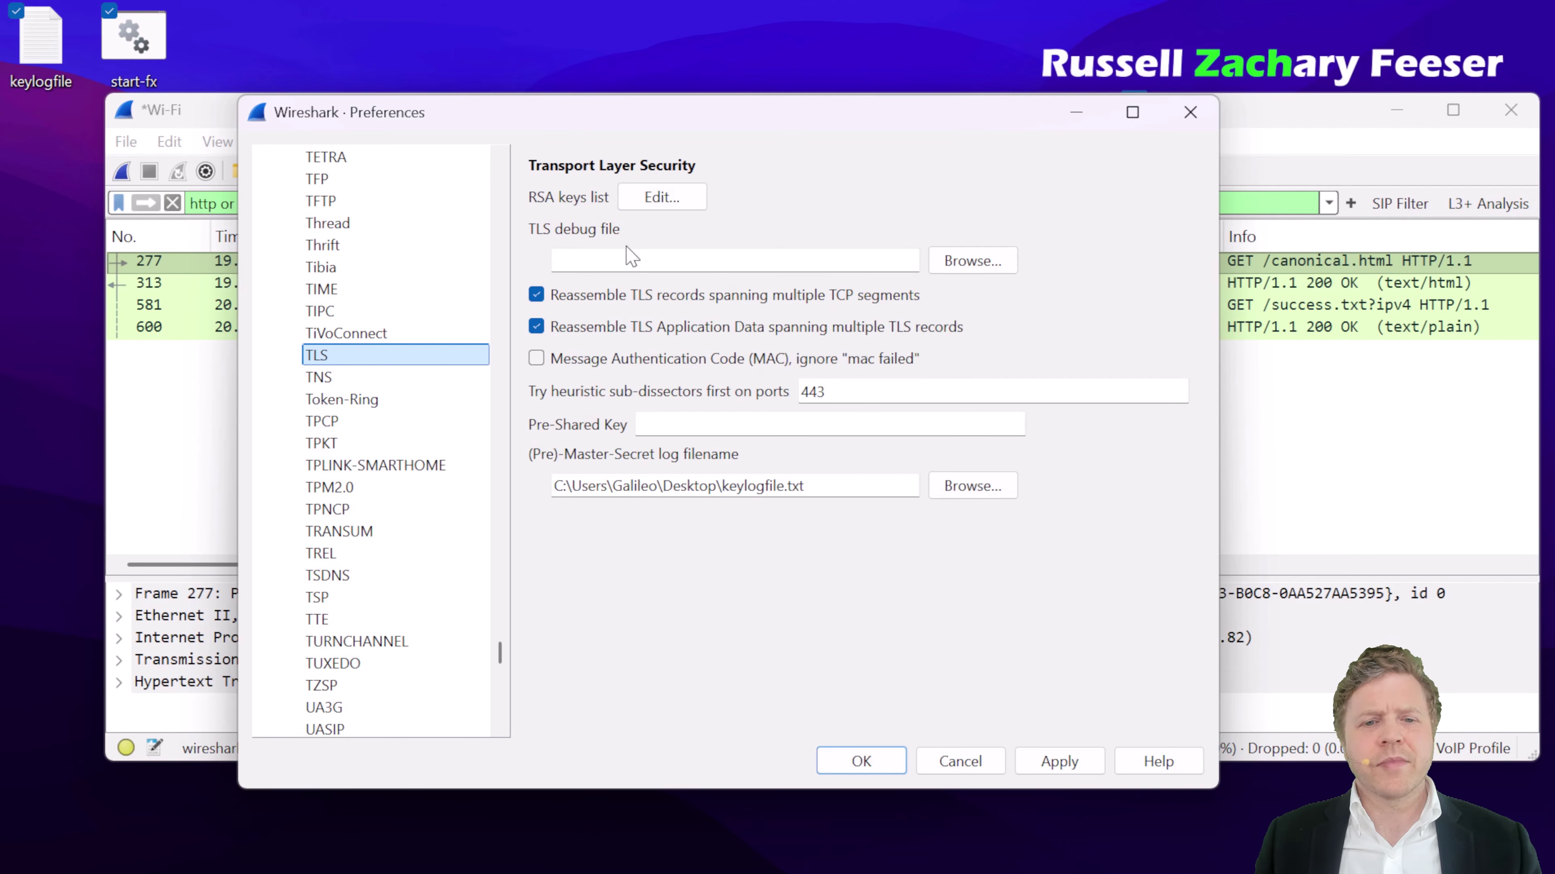
Check that the TLS (Pre)-Master-Secret log filename points to keylogfile.txt on the desktop, and apply the preferences.
{"action": "mouse_move", "coordinate": [553, 469]}
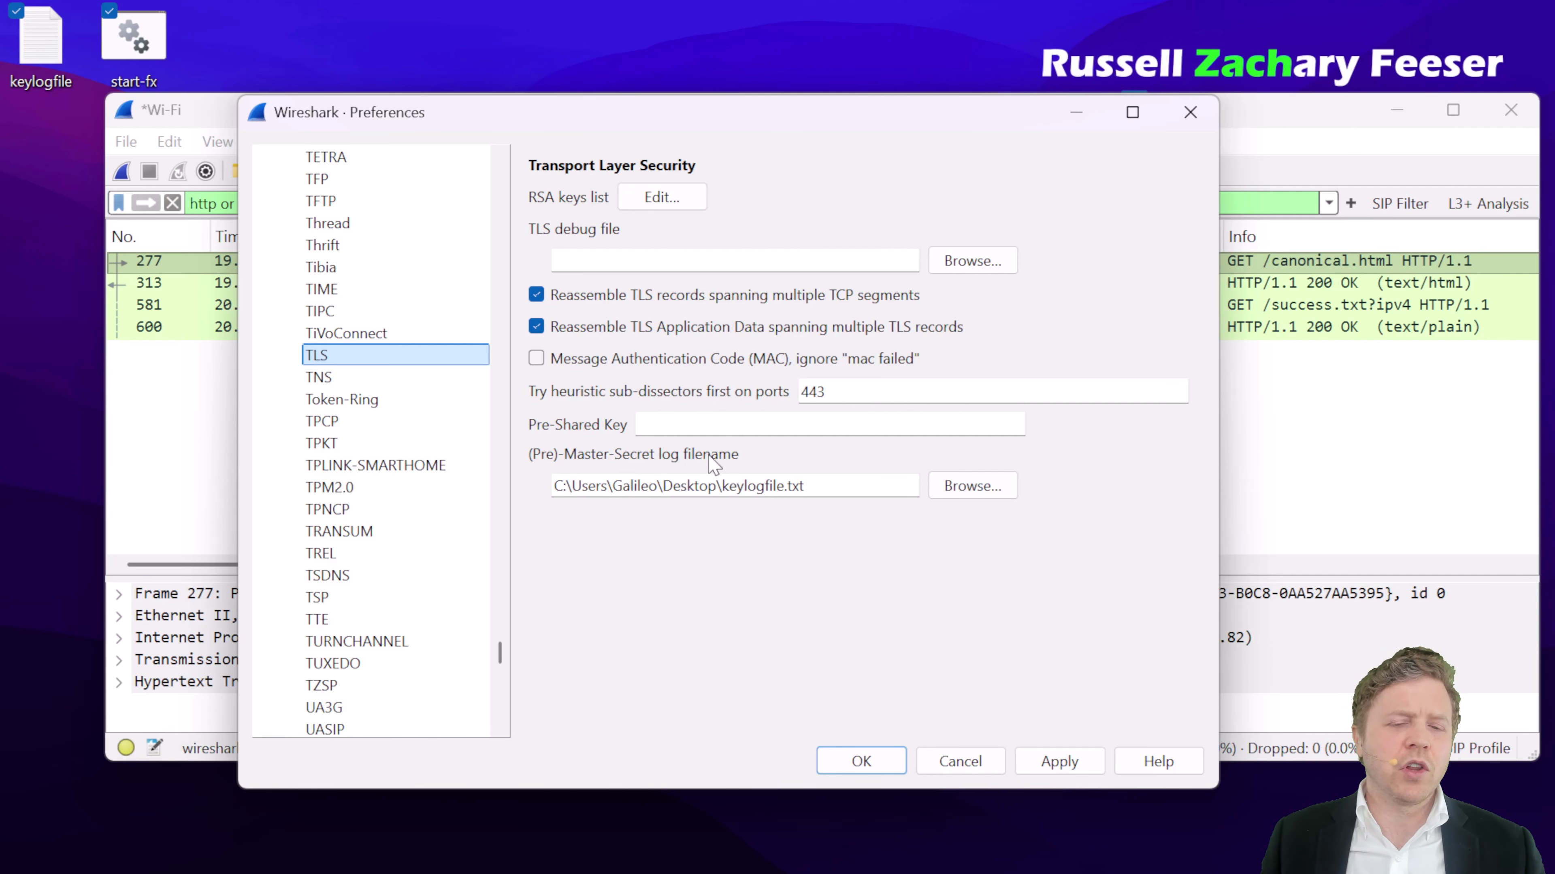
{"action": "mouse_move", "coordinate": [731, 467]}
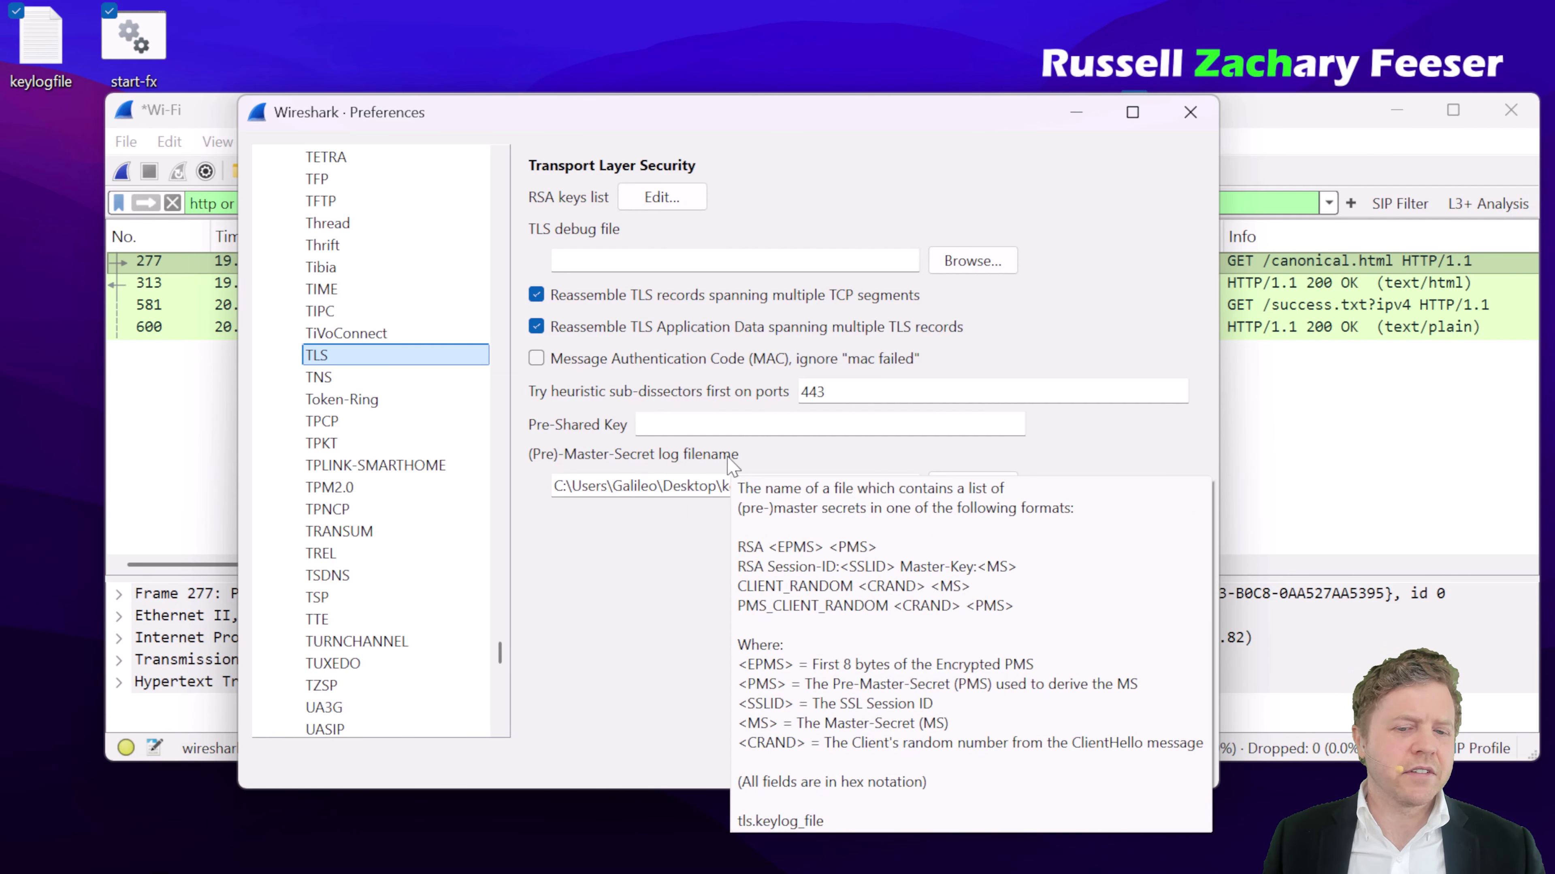
{"action": "left_click_drag", "start_coordinate": [554, 485], "coordinate": [823, 484]}
{"action": "left_click", "coordinate": [842, 483]}
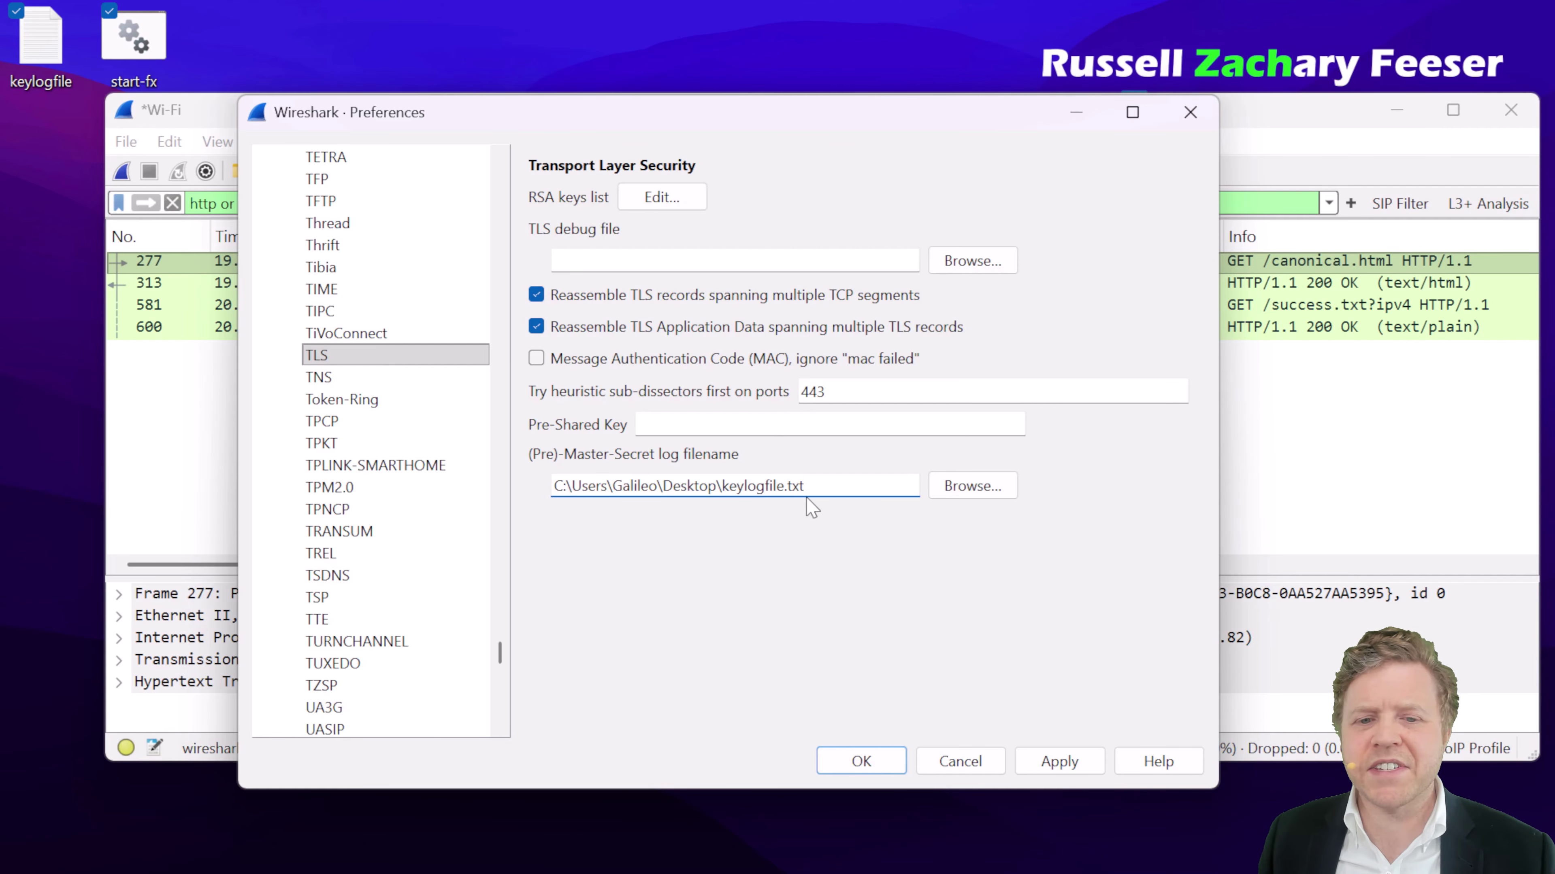
{"action": "mouse_move", "coordinate": [796, 454]}
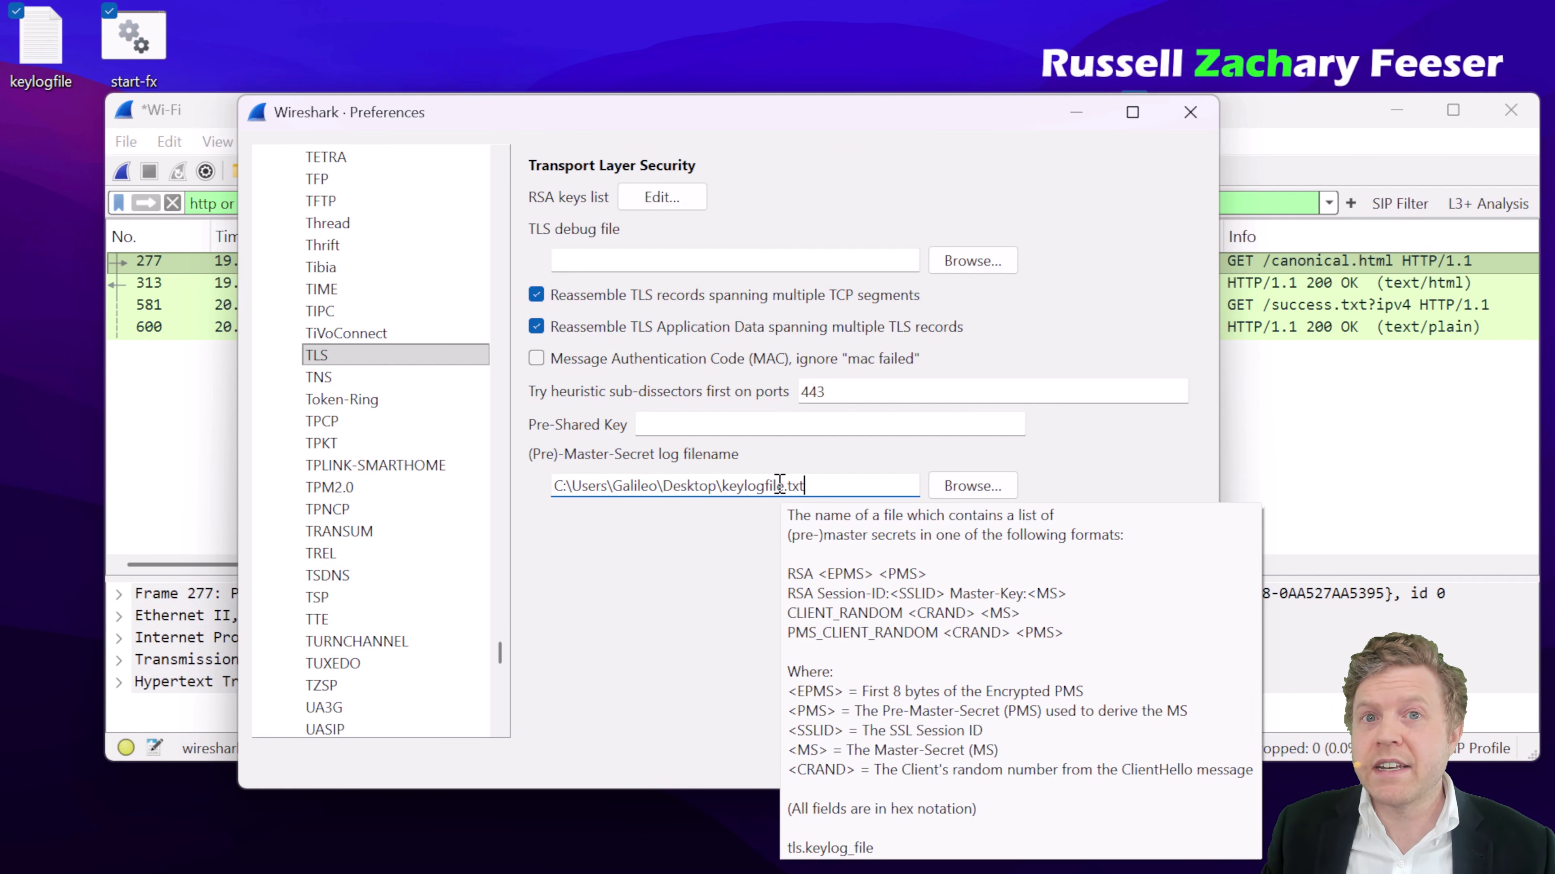
{"action": "left_click_drag", "start_coordinate": [722, 485], "coordinate": [854, 487]}
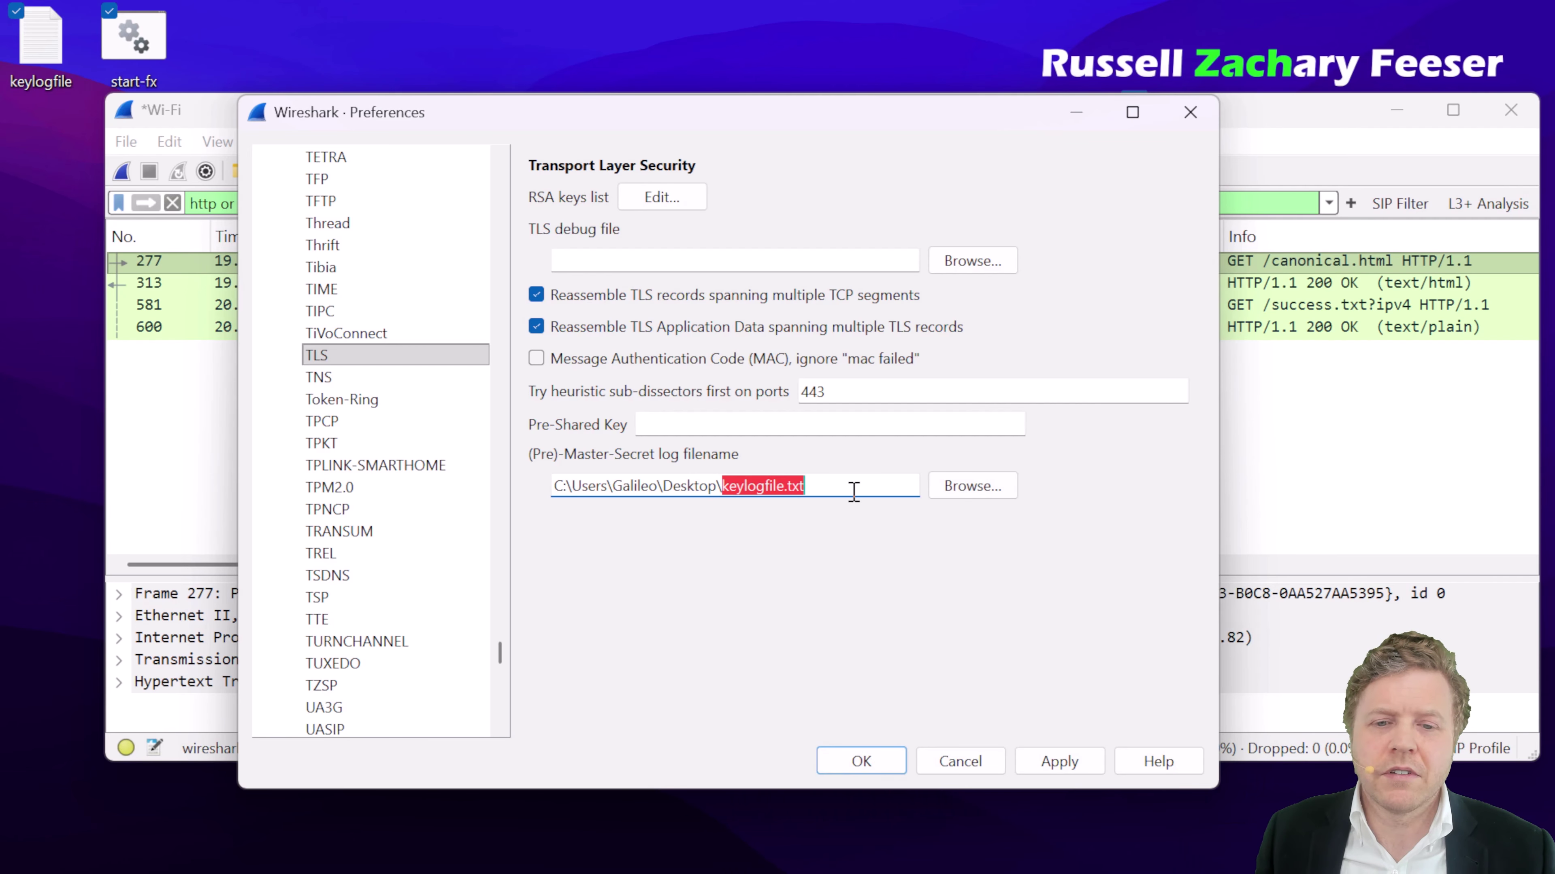
{"action": "left_click", "coordinate": [820, 486]}
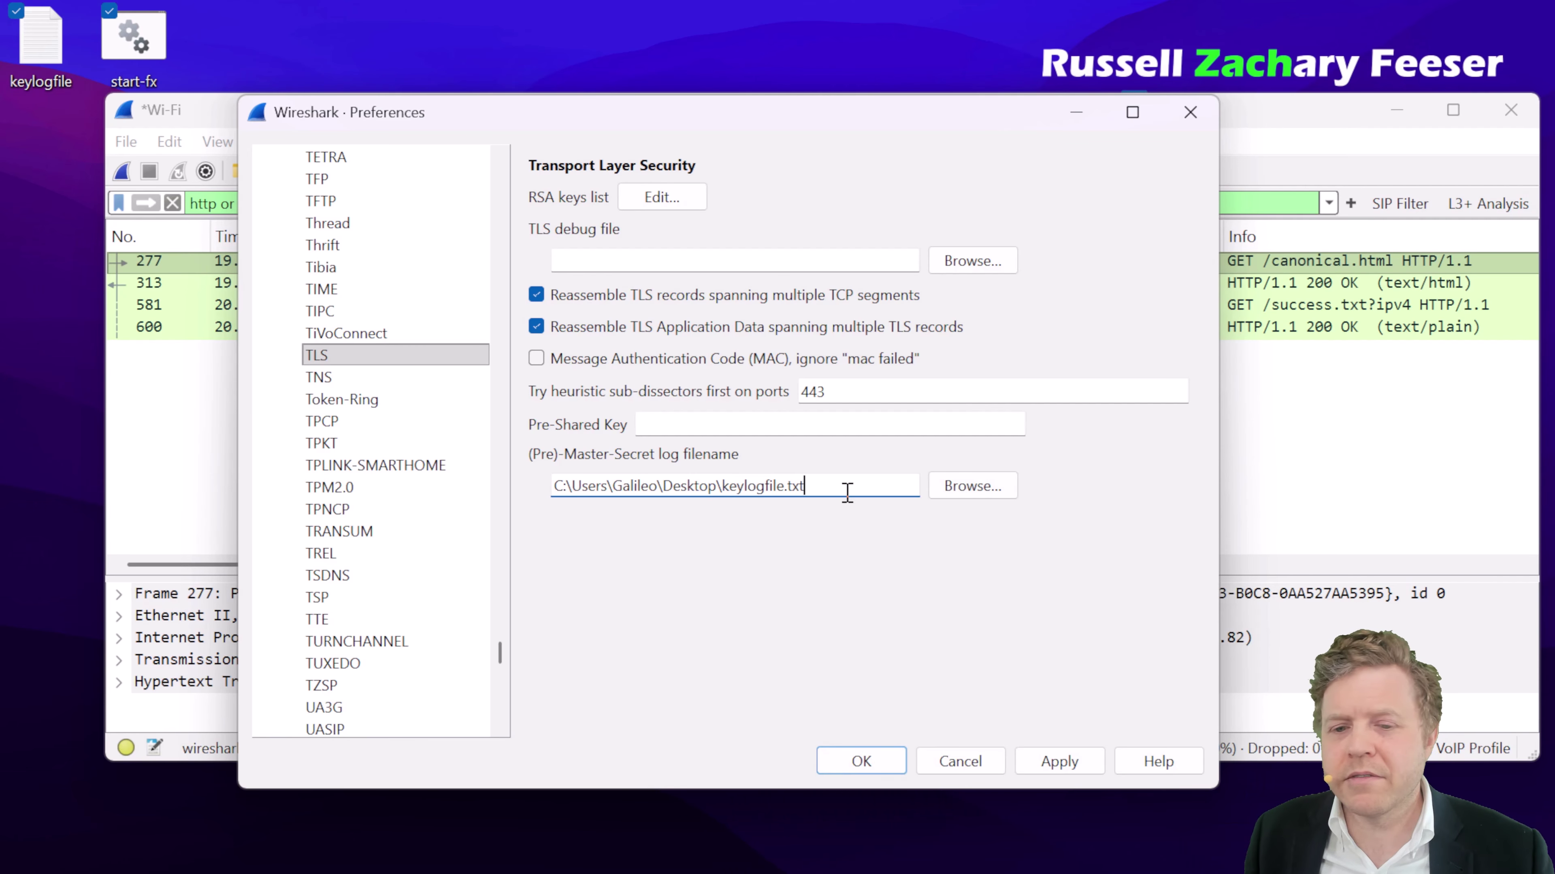
{"action": "left_click", "coordinate": [1040, 765]}
{"action": "left_click", "coordinate": [863, 762]}
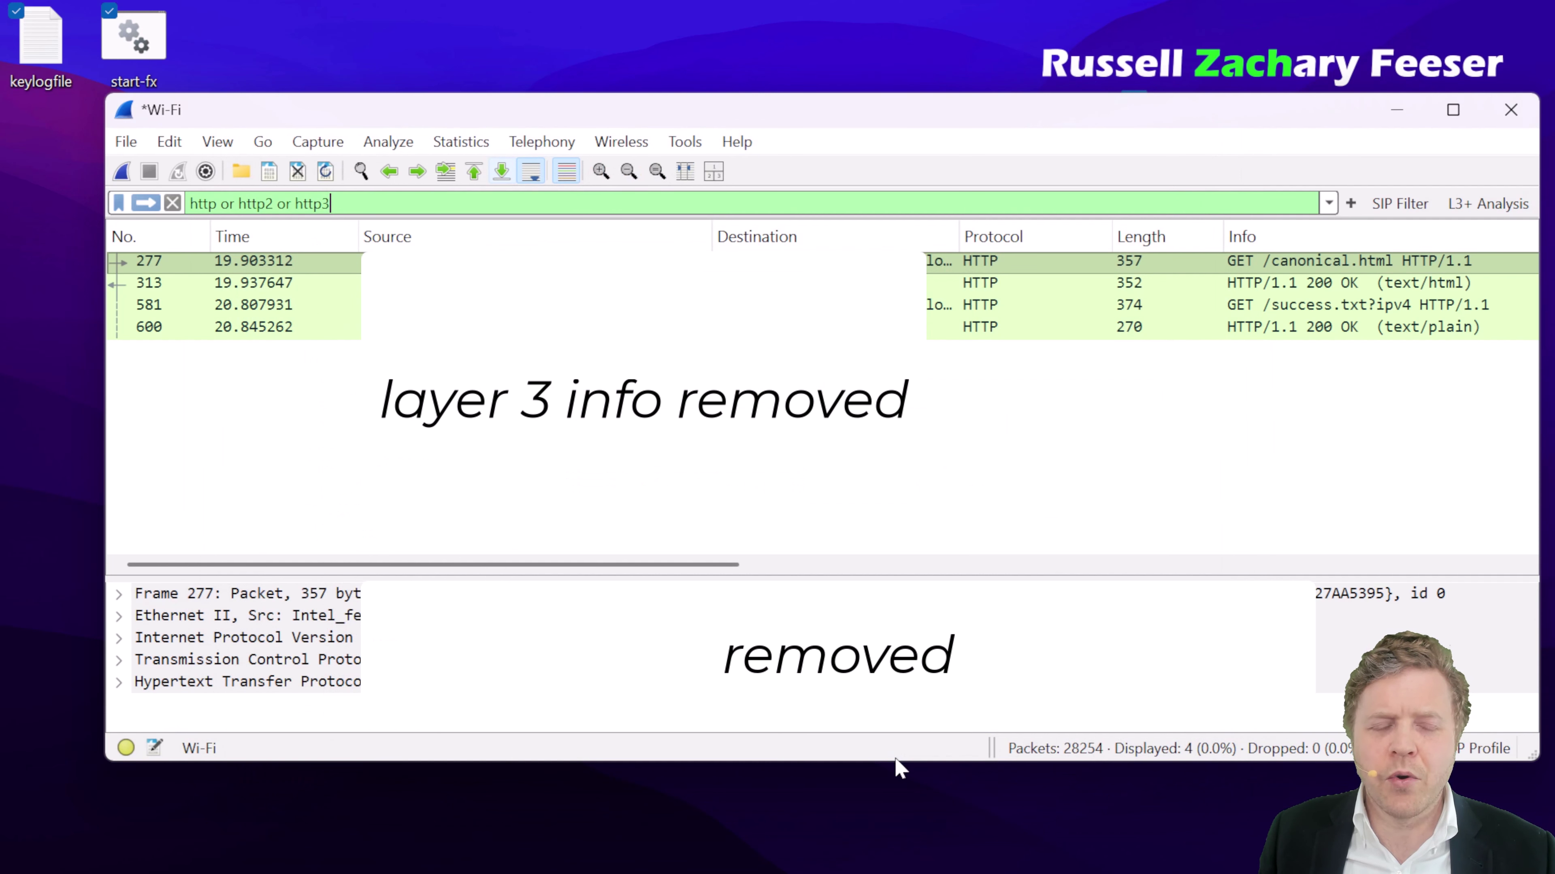
Select the keylogfile document on the desktop.
{"action": "left_click", "coordinate": [42, 46]}
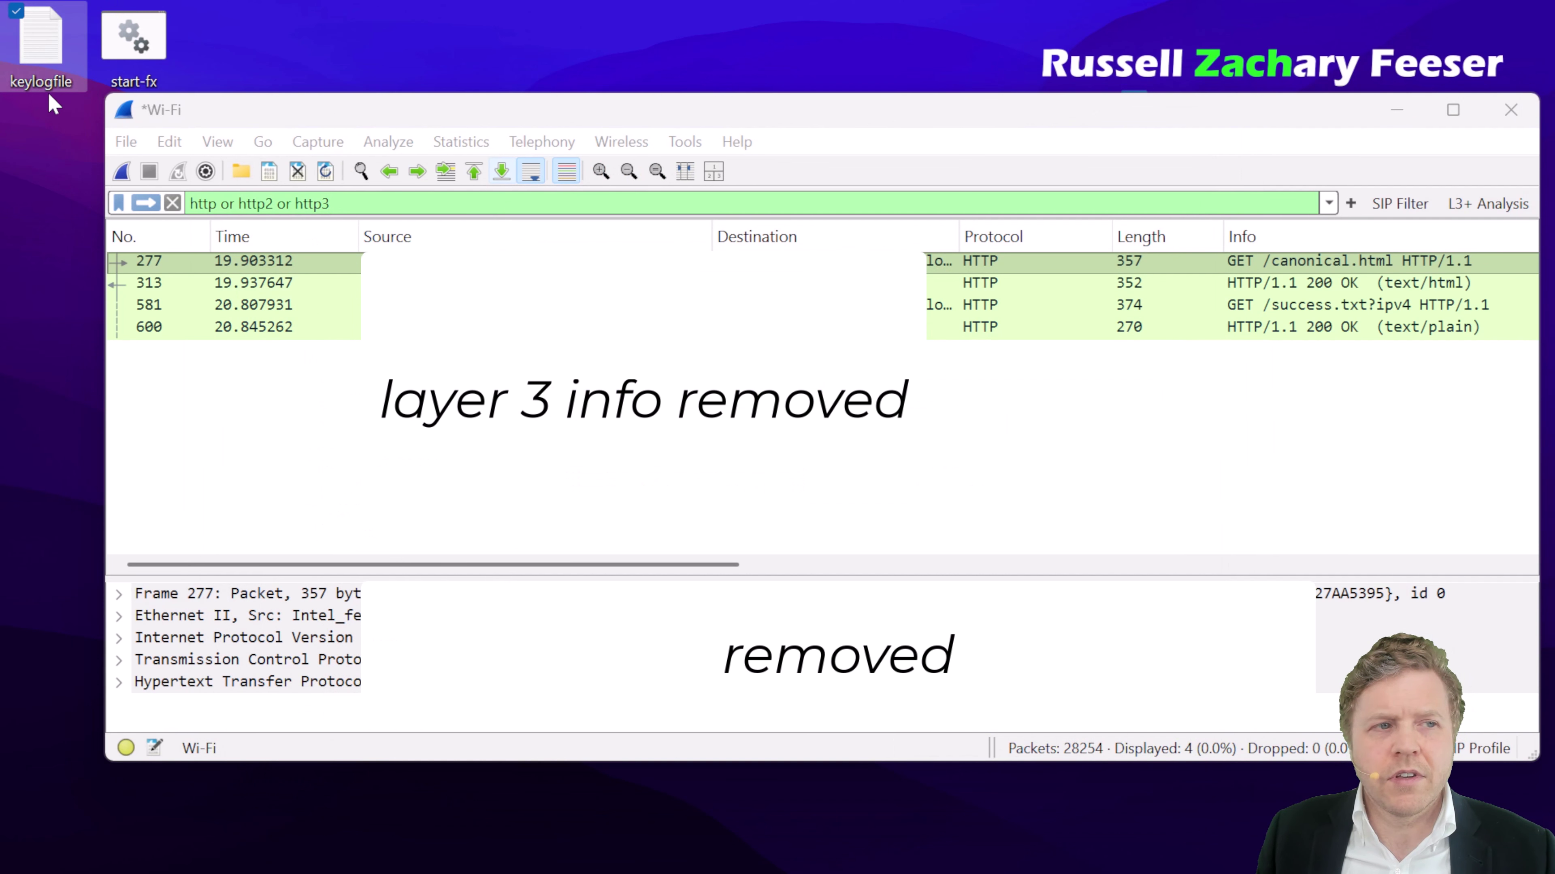